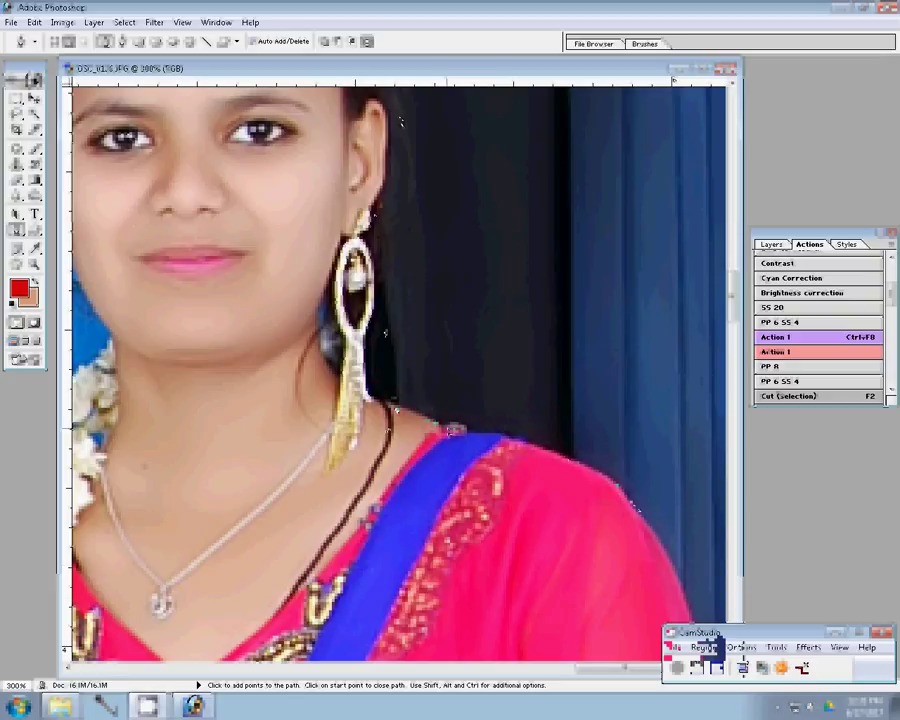
- Place Pen anchors down the pink sari's shoulder and outer sleeve edge
{"action": "left_click_drag", "start_coordinate": [636, 508], "coordinate": [459, 368]}
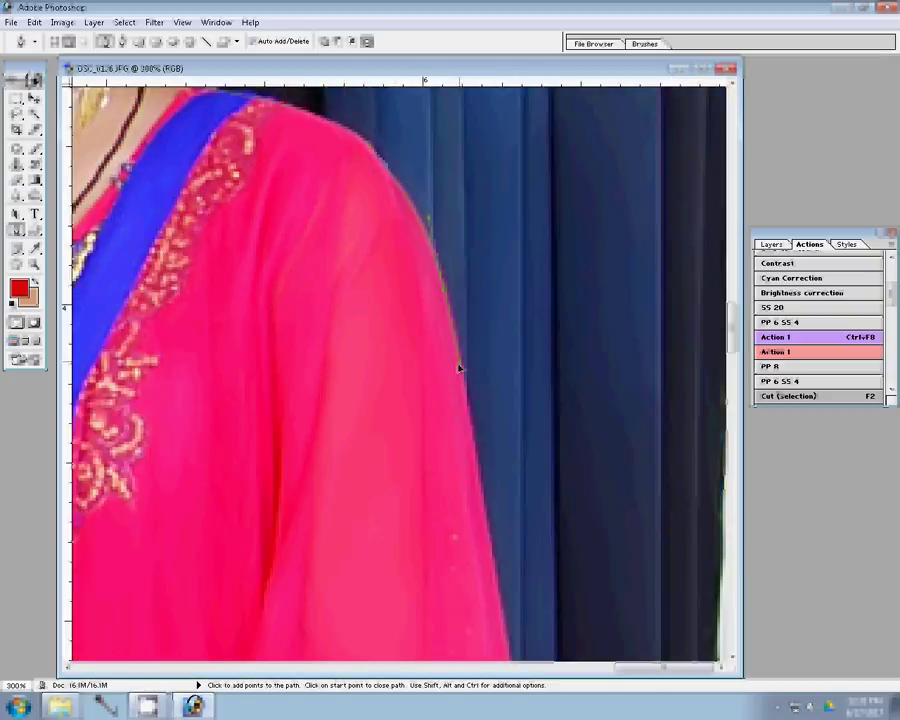
{"action": "left_click", "coordinate": [460, 368]}
{"action": "left_click_drag", "start_coordinate": [496, 570], "coordinate": [496, 403]}
{"action": "left_click", "coordinate": [478, 327]}
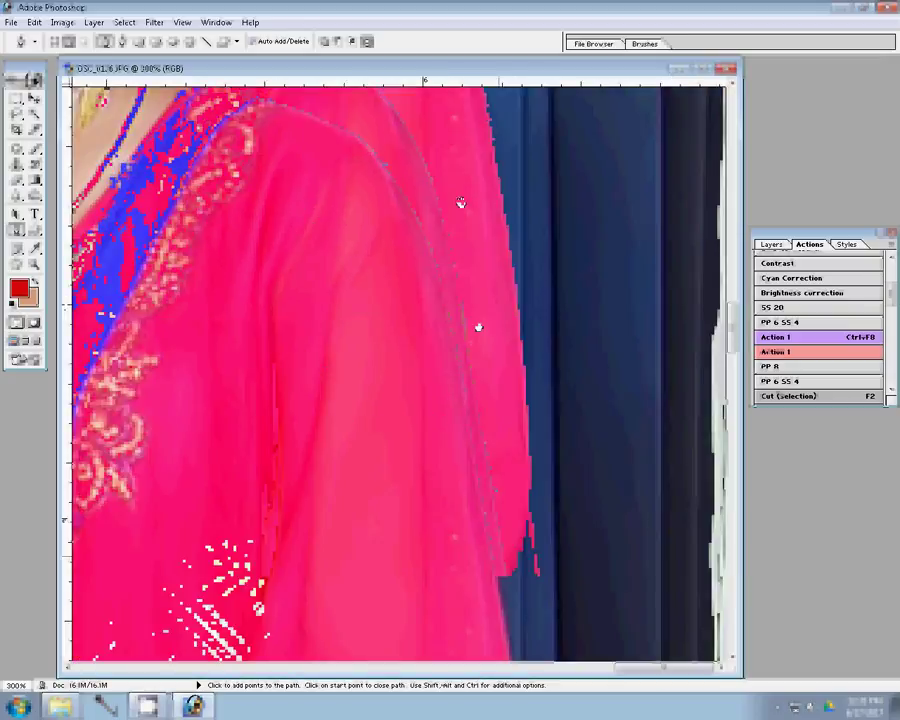
{"action": "left_click", "coordinate": [524, 437]}
{"action": "left_click", "coordinate": [529, 522]}
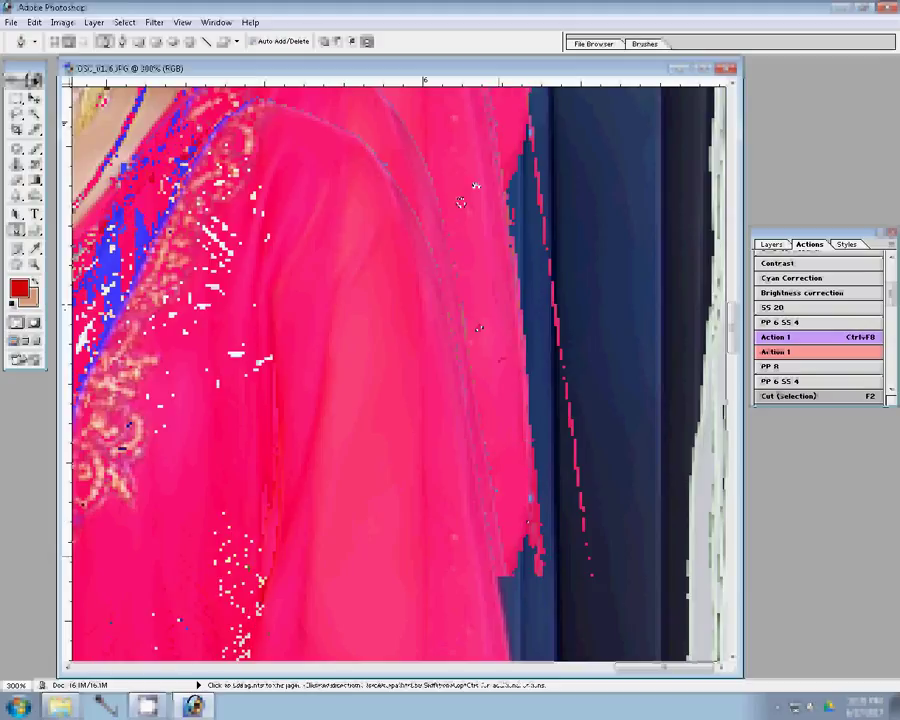
{"action": "left_click", "coordinate": [564, 424]}
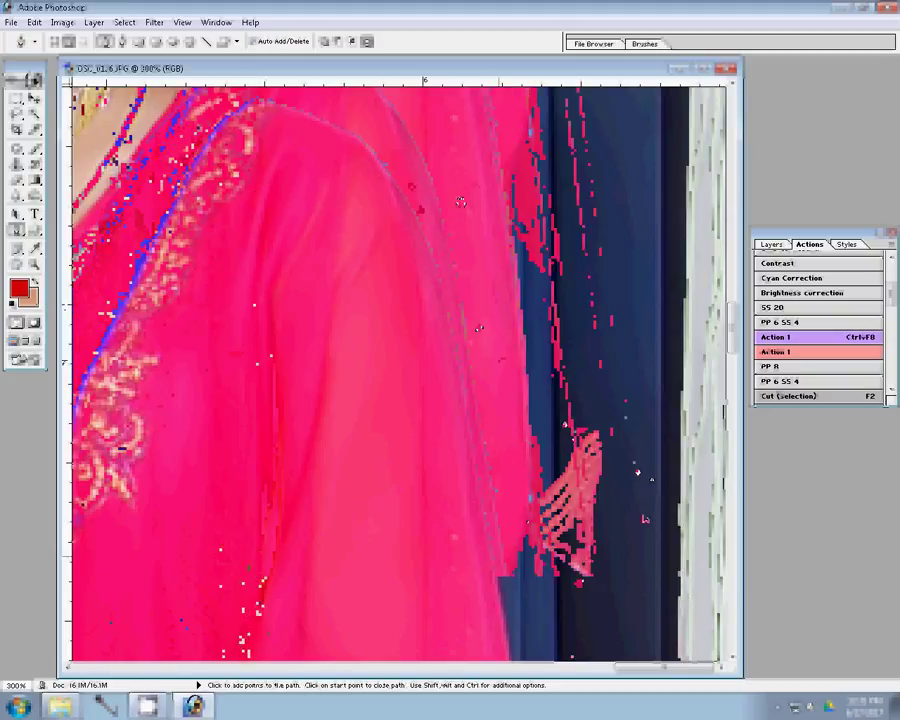
- Pan down past the lower sari to the blue-and-gold hem and the feet
{"action": "left_click_drag", "start_coordinate": [651, 481], "coordinate": [561, 256]}
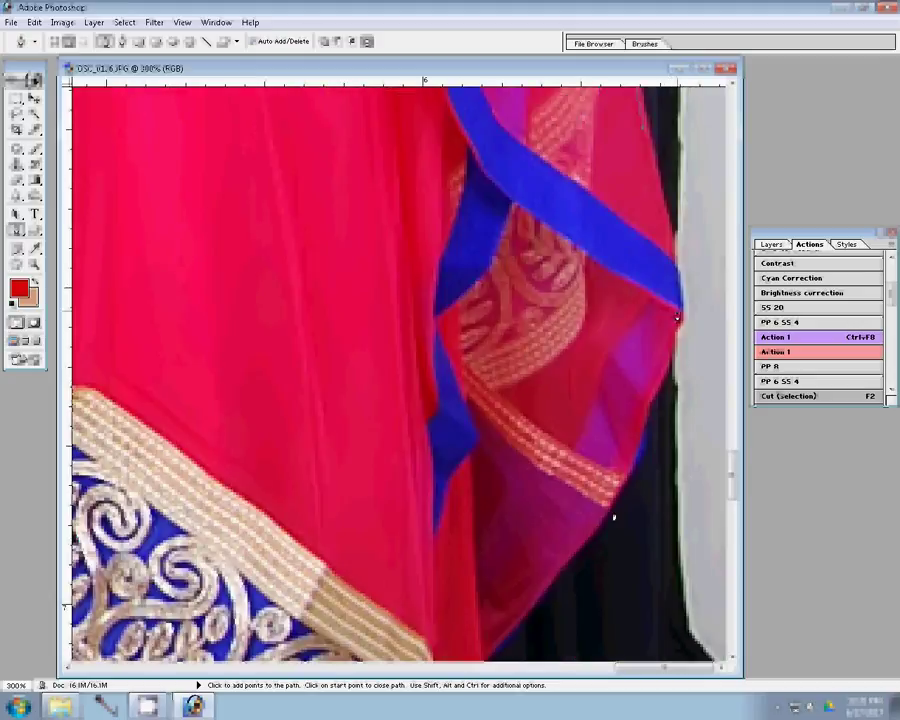
{"action": "mouse_move", "coordinate": [613, 517]}
{"action": "left_mouse_down"}
{"action": "mouse_move", "coordinate": [608, 227]}
{"action": "mouse_move", "coordinate": [491, 158]}
{"action": "left_mouse_up"}
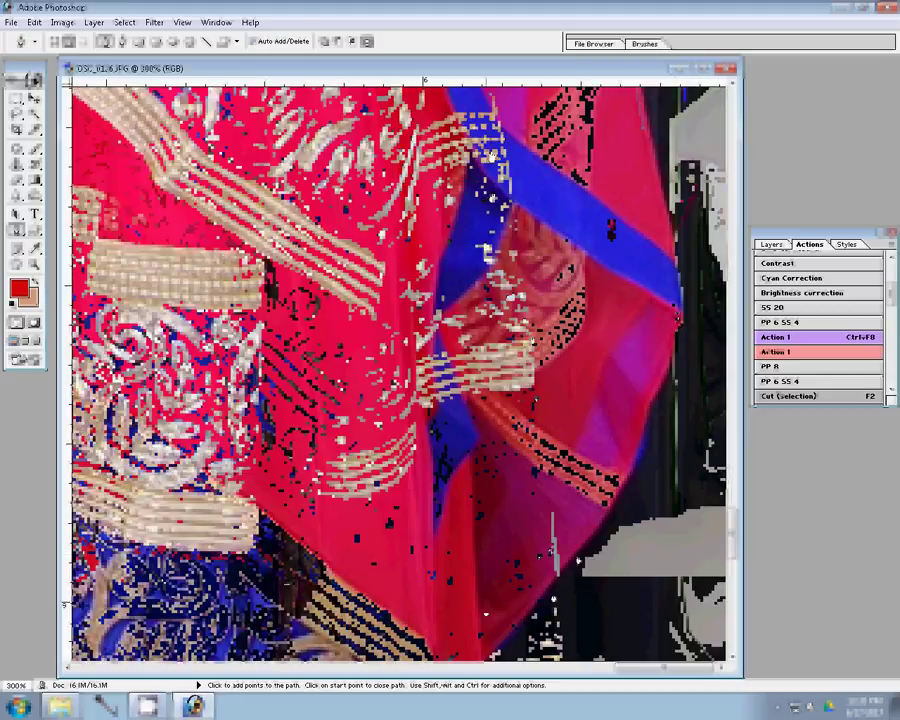
{"action": "left_click_drag", "start_coordinate": [425, 604], "coordinate": [440, 347]}
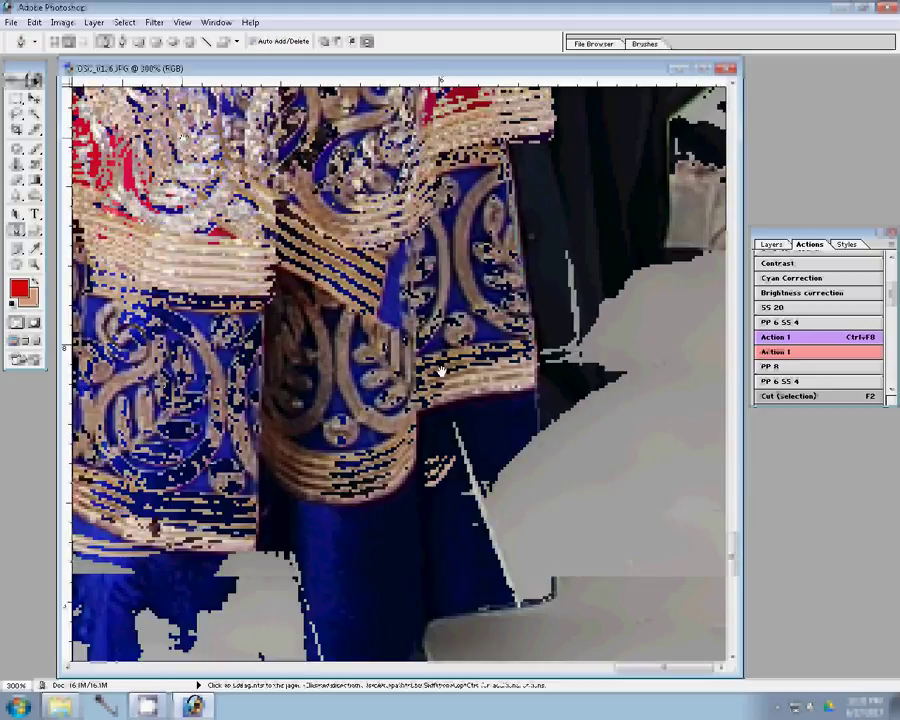
{"action": "key", "text": "space"}
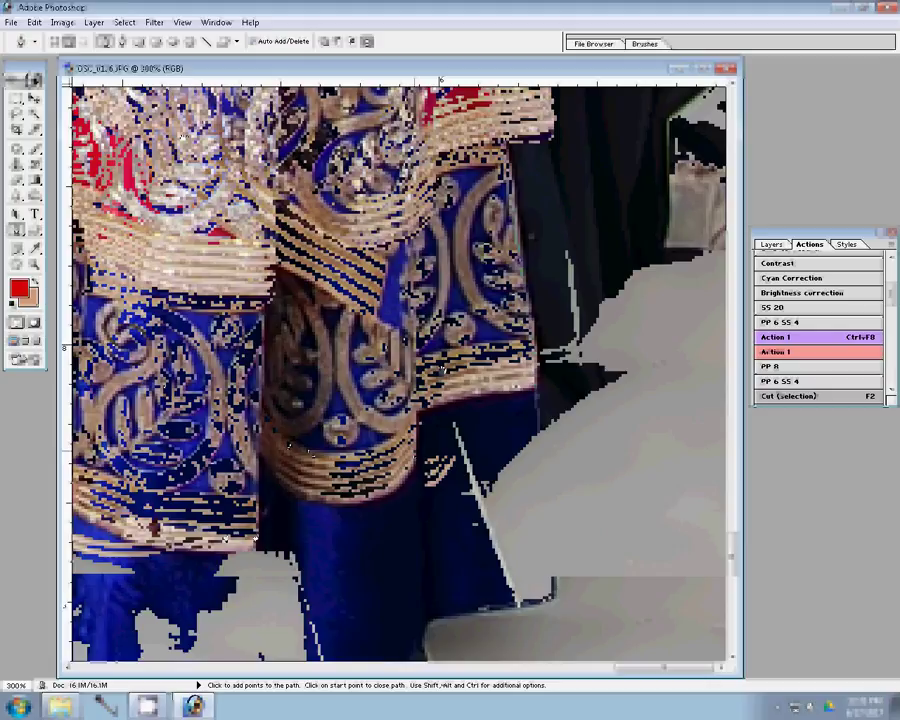
{"action": "left_click_drag", "start_coordinate": [289, 445], "coordinate": [255, 538]}
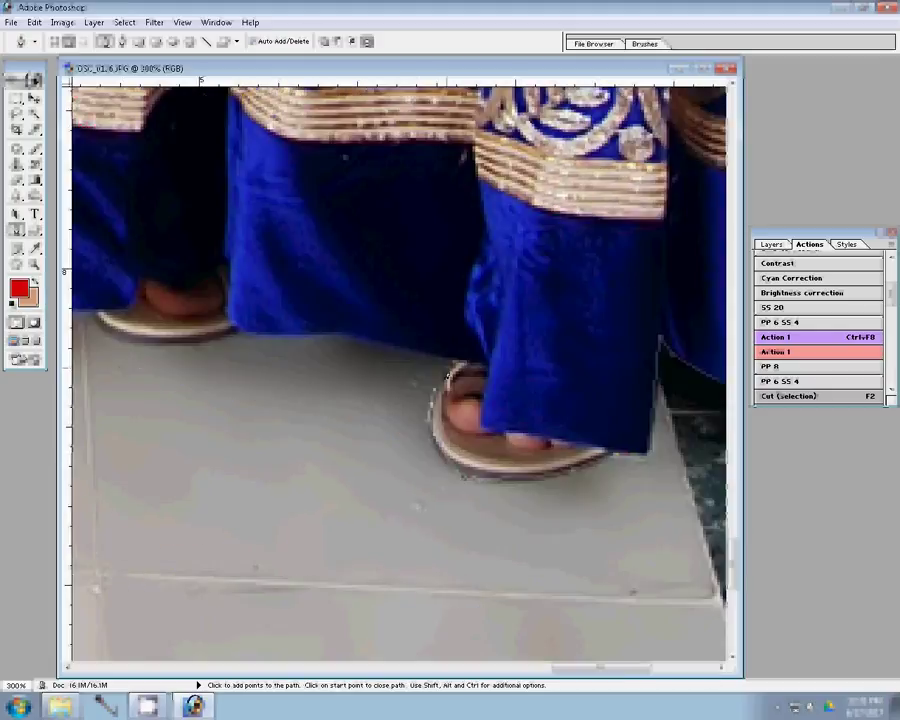
- Trace the blue skirt hem leftward just above the floor
{"action": "left_click", "coordinate": [341, 334]}
{"action": "left_click", "coordinate": [284, 342]}
{"action": "left_click", "coordinate": [229, 366]}
{"action": "left_click", "coordinate": [258, 340]}
{"action": "left_click", "coordinate": [235, 338]}
{"action": "left_click", "coordinate": [206, 343]}
{"action": "left_click", "coordinate": [184, 345]}
{"action": "left_click", "coordinate": [154, 345]}
- Shift left and anchor the path along the gold skirt's lower edge to its corner
{"action": "left_click_drag", "start_coordinate": [340, 395], "coordinate": [340, 398]}
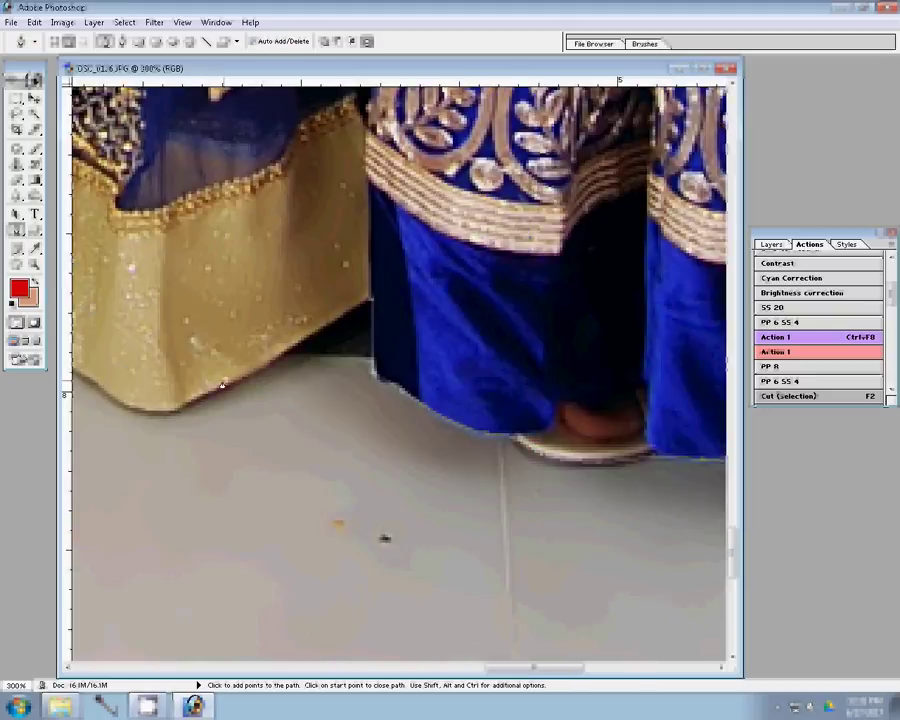
{"action": "left_click_drag", "start_coordinate": [220, 382], "coordinate": [222, 384]}
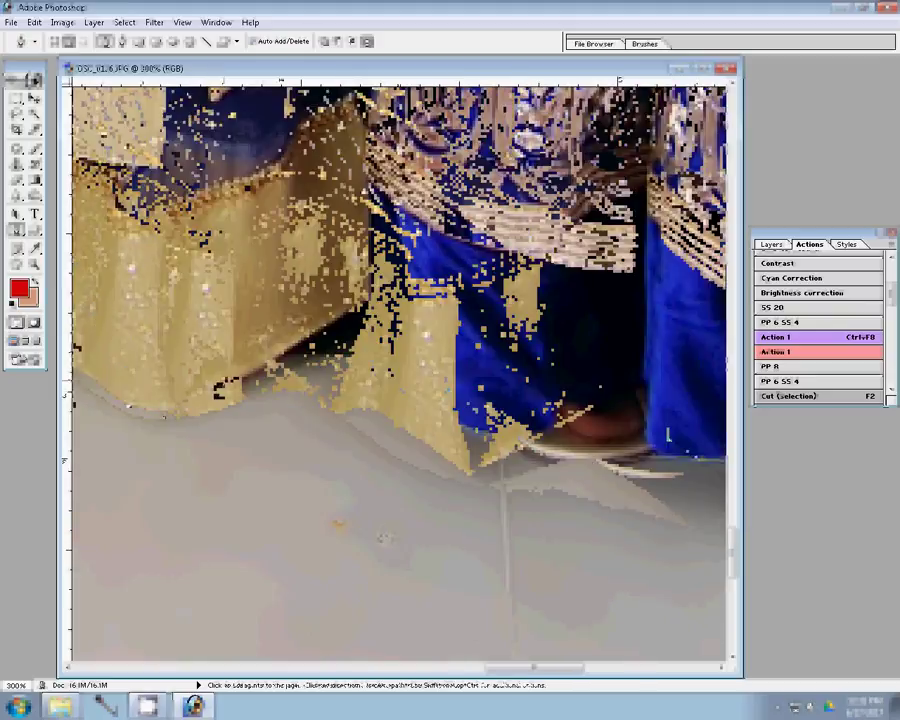
{"action": "left_click", "coordinate": [198, 430]}
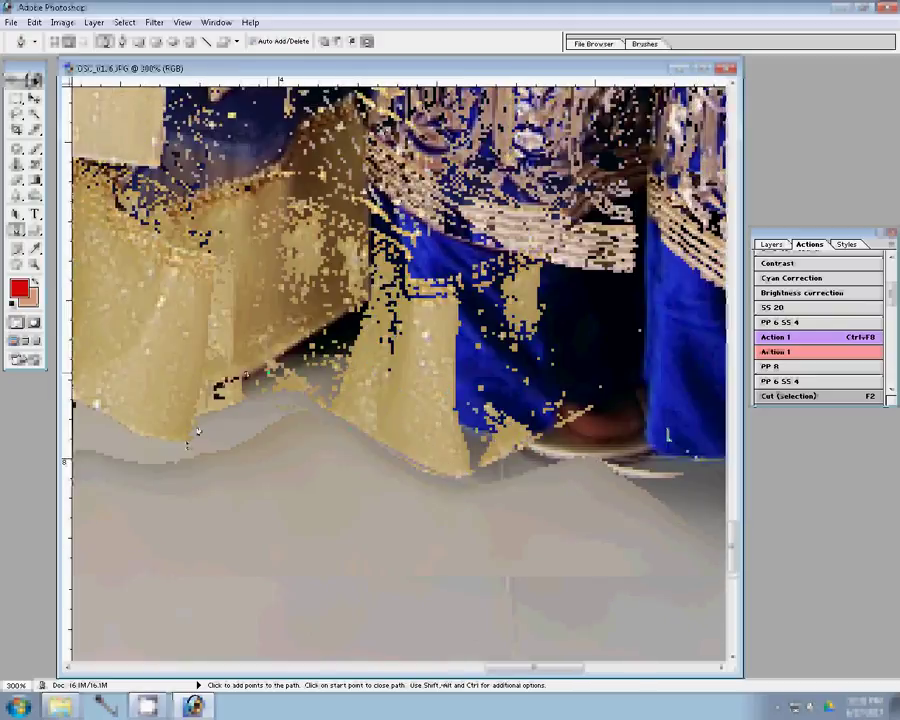
{"action": "left_click", "coordinate": [120, 430]}
{"action": "left_click", "coordinate": [430, 474]}
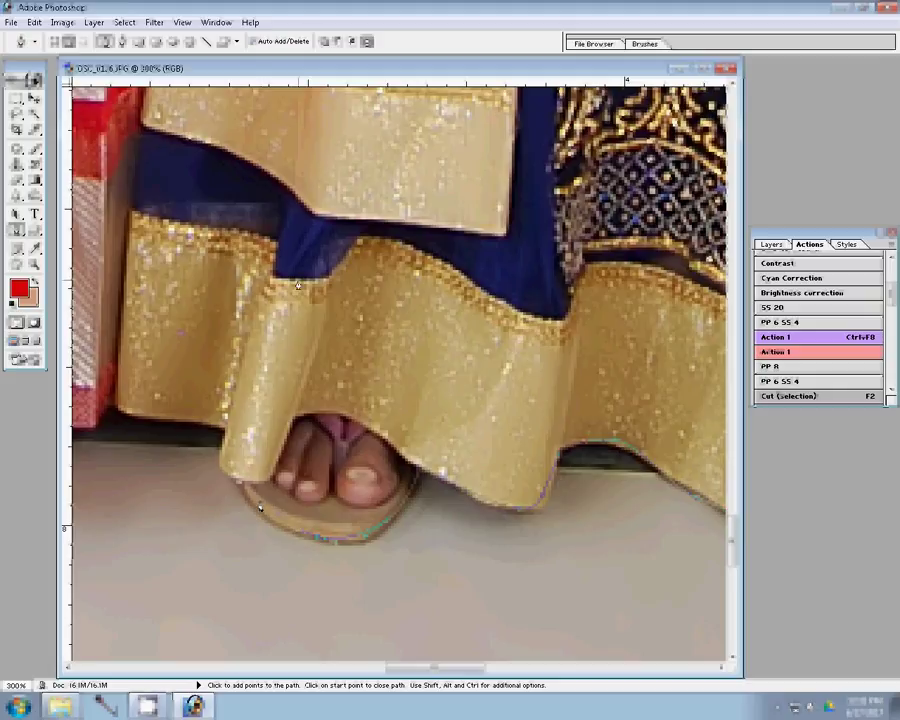
{"action": "left_click", "coordinate": [222, 480]}
- Bring the next skirt into view and trace the white-and-red hem leftward
{"action": "left_click_drag", "start_coordinate": [298, 287], "coordinate": [472, 374]}
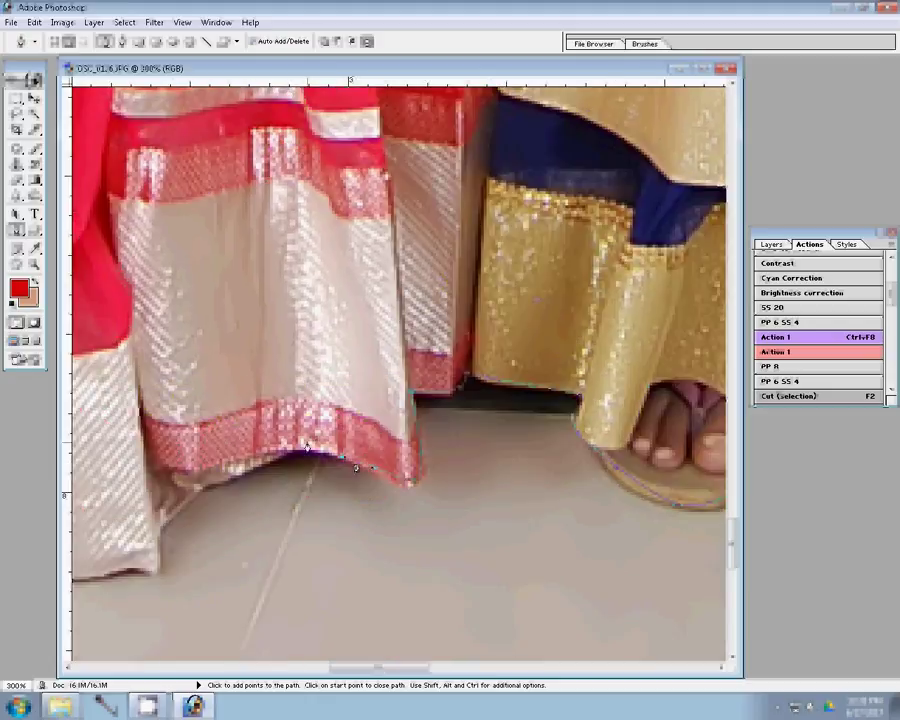
{"action": "left_click", "coordinate": [209, 494]}
{"action": "left_click", "coordinate": [188, 495]}
{"action": "left_click", "coordinate": [174, 533]}
{"action": "scroll", "coordinate": [347, 578], "scroll_direction": "left", "scroll_amount": 5}
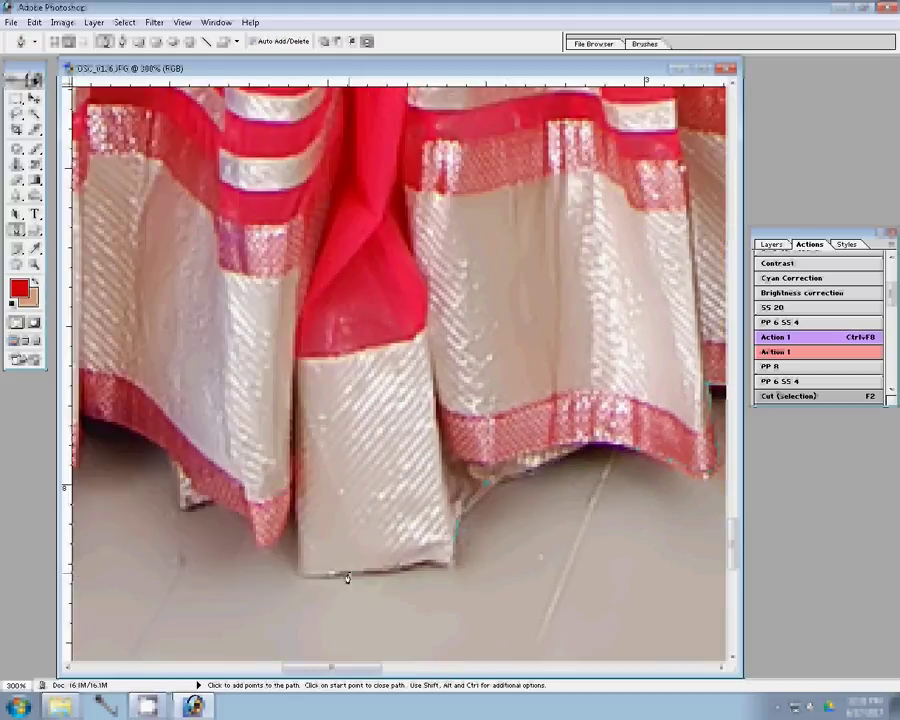
- Follow the left white-and-red hem edge and carry the path onto the blue sari's hem
{"action": "left_click", "coordinate": [257, 545]}
{"action": "left_click", "coordinate": [238, 535]}
{"action": "left_click", "coordinate": [238, 516]}
{"action": "left_click", "coordinate": [213, 508]}
{"action": "left_click", "coordinate": [183, 505]}
{"action": "left_click", "coordinate": [172, 462]}
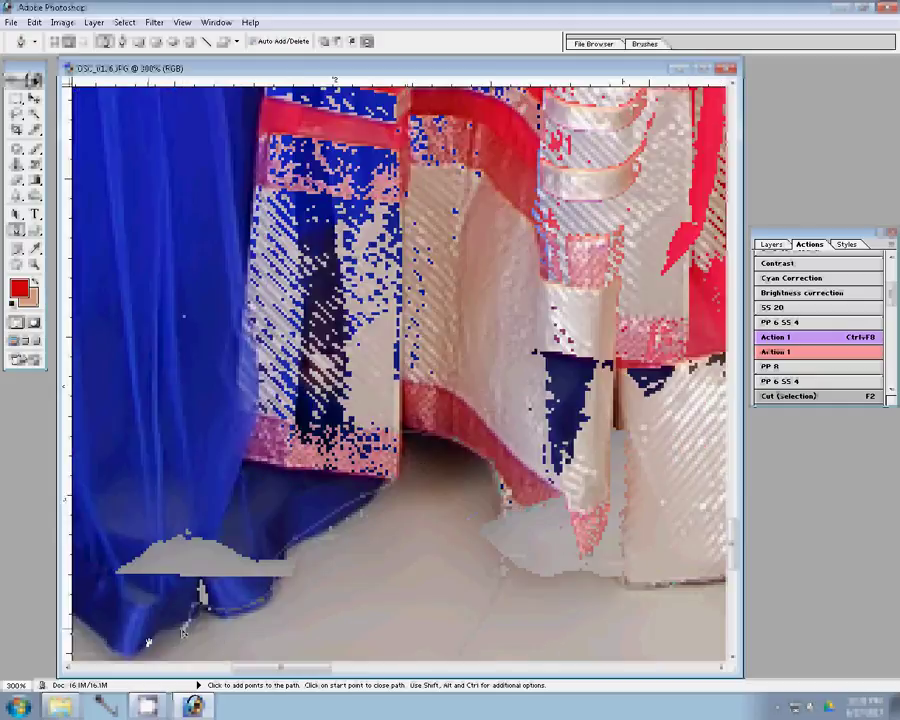
{"action": "left_click", "coordinate": [279, 555]}
{"action": "left_click", "coordinate": [193, 468]}
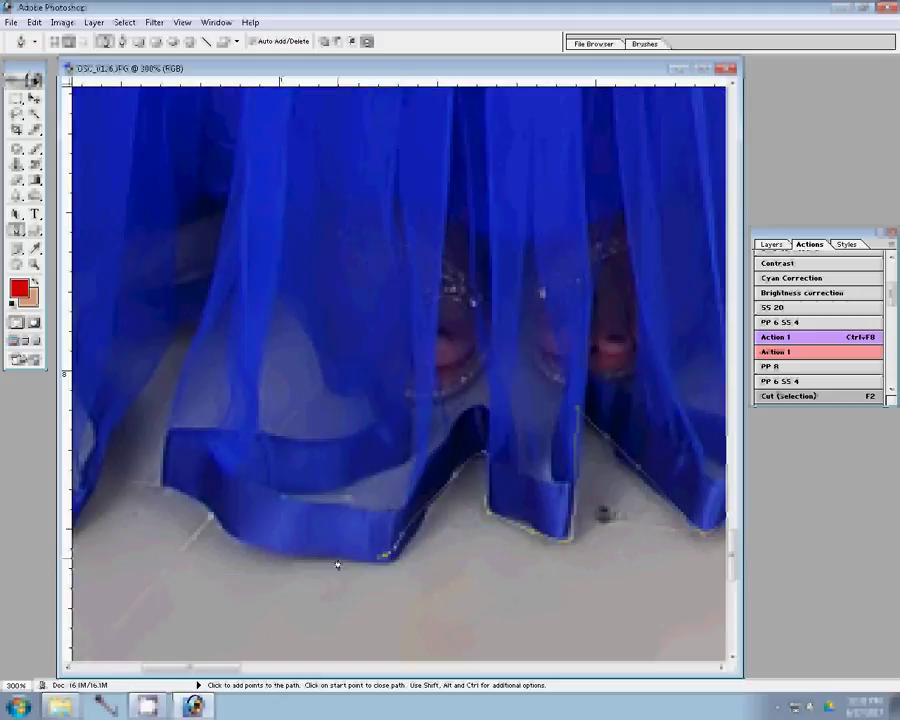
{"action": "left_click", "coordinate": [228, 532]}
- Trace the blue sari's hem edge with Pen anchors
{"action": "left_click", "coordinate": [168, 489]}
{"action": "left_click", "coordinate": [183, 380]}
{"action": "left_click", "coordinate": [164, 331]}
{"action": "left_click", "coordinate": [154, 357]}
{"action": "left_click", "coordinate": [104, 437]}
{"action": "left_click", "coordinate": [100, 490]}
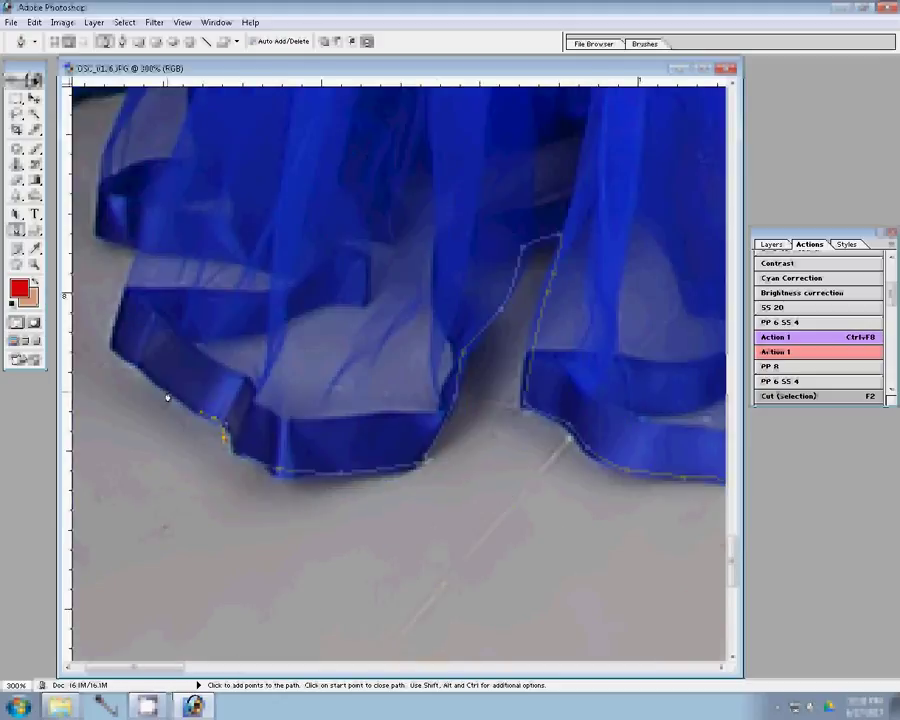
- Climb the blue sari's left edge upward toward the shoulder
{"action": "left_click", "coordinate": [126, 362]}
{"action": "left_click", "coordinate": [113, 350]}
{"action": "left_click", "coordinate": [126, 272]}
{"action": "left_click", "coordinate": [133, 250]}
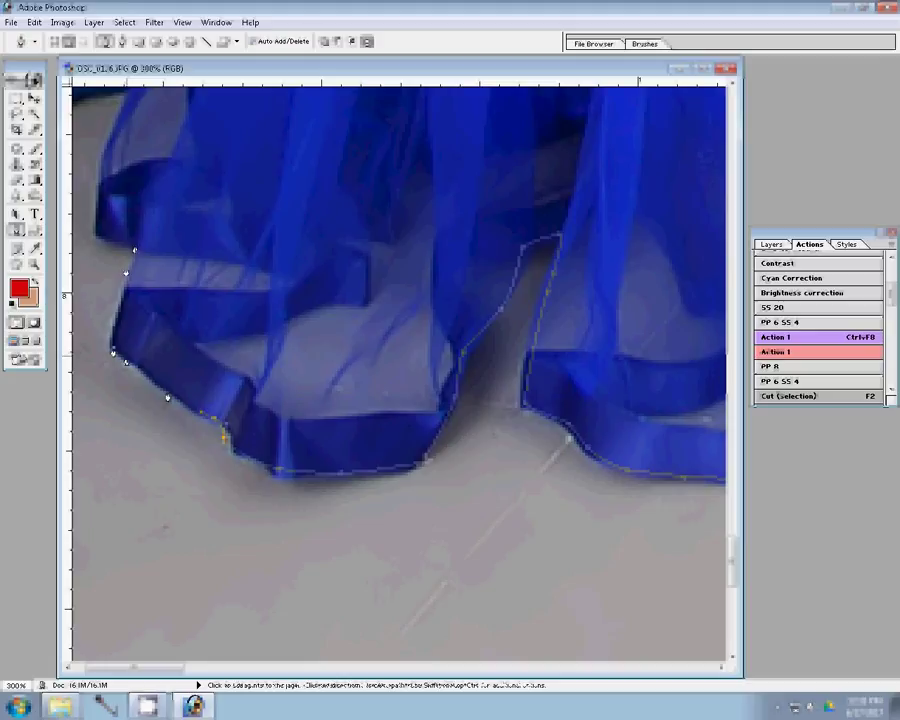
{"action": "left_click", "coordinate": [233, 450]}
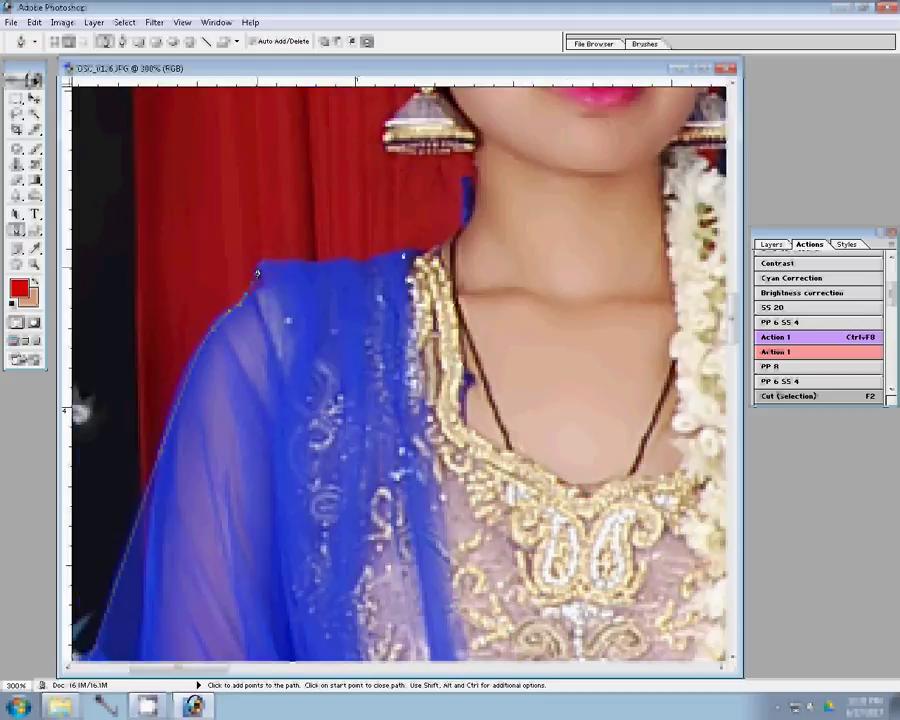
- Anchor the path at the shoulder top, beside the ear and along the jawline
{"action": "left_click", "coordinate": [476, 156]}
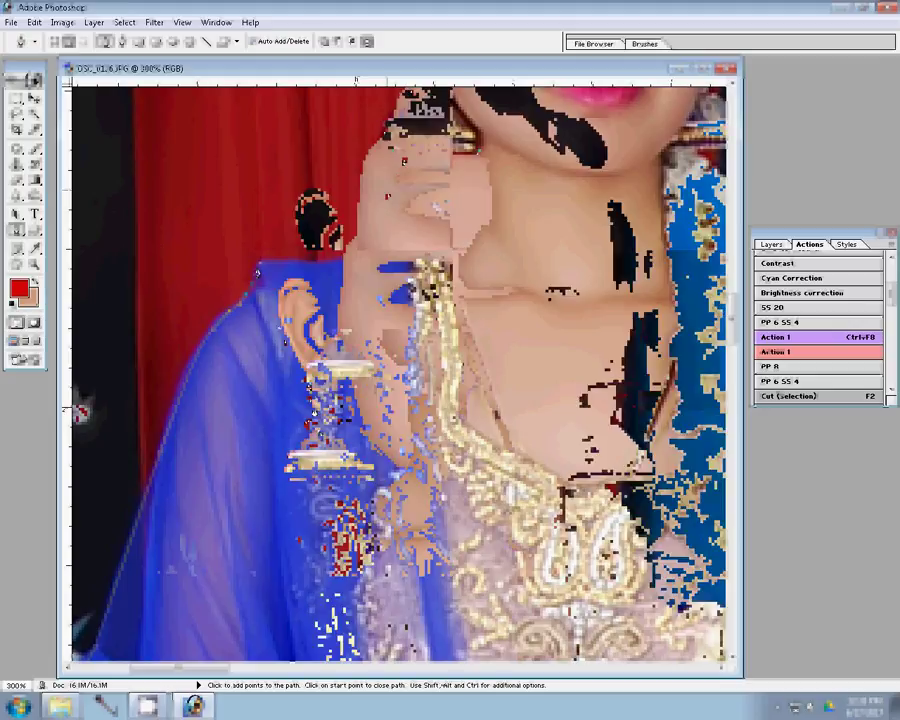
{"action": "left_click", "coordinate": [277, 296]}
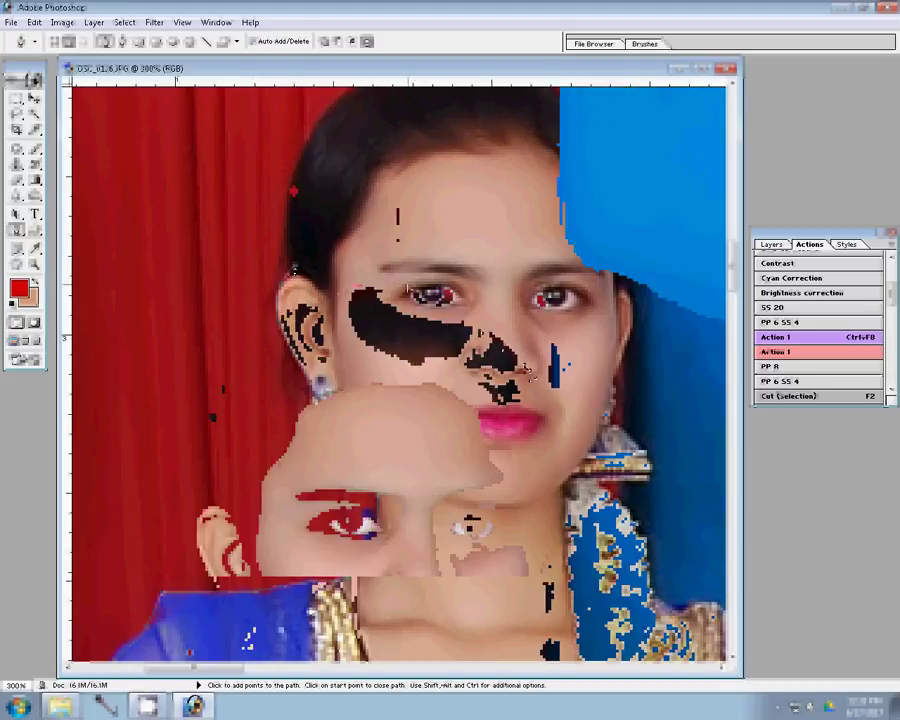
{"action": "left_click", "coordinate": [543, 516]}
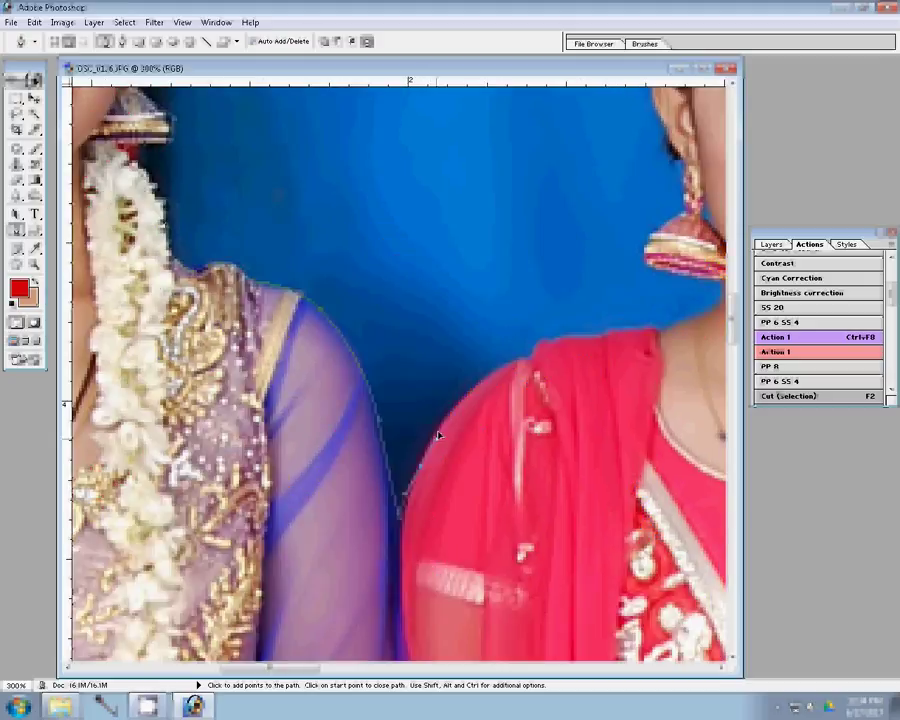
- Trace the top edge of the red dupatta across the shoulders
{"action": "left_click", "coordinate": [438, 435]}
{"action": "left_click", "coordinate": [512, 369]}
{"action": "left_click", "coordinate": [557, 343]}
{"action": "left_click", "coordinate": [620, 340]}
{"action": "left_click", "coordinate": [648, 340]}
{"action": "scroll", "coordinate": [645, 338], "scroll_direction": "up", "scroll_amount": 5}
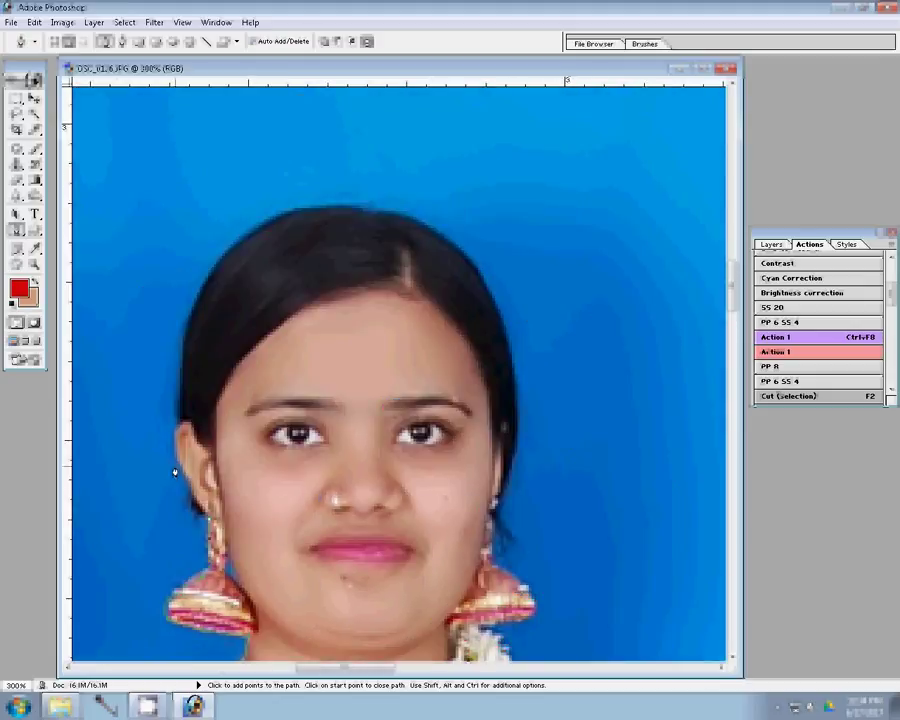
- Outline the woman's hair from its left side over the top to the earring at her neck
{"action": "left_click", "coordinate": [181, 411]}
{"action": "left_click", "coordinate": [195, 302]}
{"action": "left_click", "coordinate": [217, 268]}
{"action": "left_click", "coordinate": [296, 221]}
{"action": "left_click", "coordinate": [341, 211]}
{"action": "left_click", "coordinate": [467, 275]}
{"action": "left_click", "coordinate": [498, 515]}
- Pan to the next figure and add a curved anchor up her hair edge
{"action": "left_click_drag", "start_coordinate": [511, 335], "coordinate": [287, 313]}
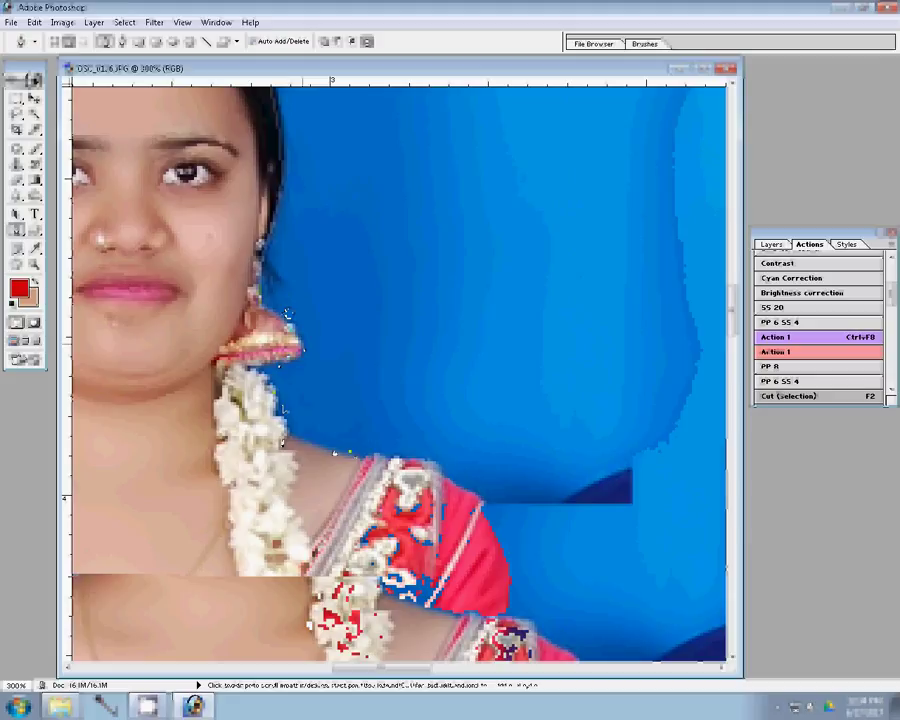
{"action": "left_click_drag", "start_coordinate": [240, 318], "coordinate": [175, 165]}
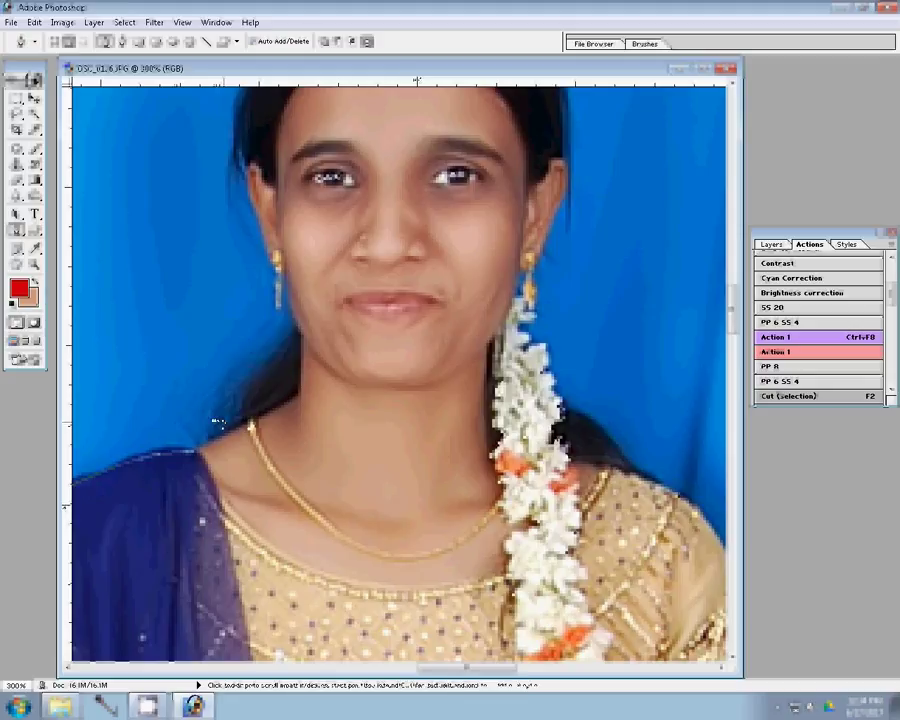
{"action": "mouse_move", "coordinate": [222, 424]}
{"action": "left_mouse_down"}
{"action": "mouse_move", "coordinate": [288, 335]}
{"action": "mouse_move", "coordinate": [289, 311]}
{"action": "mouse_move", "coordinate": [263, 249]}
{"action": "left_mouse_up"}
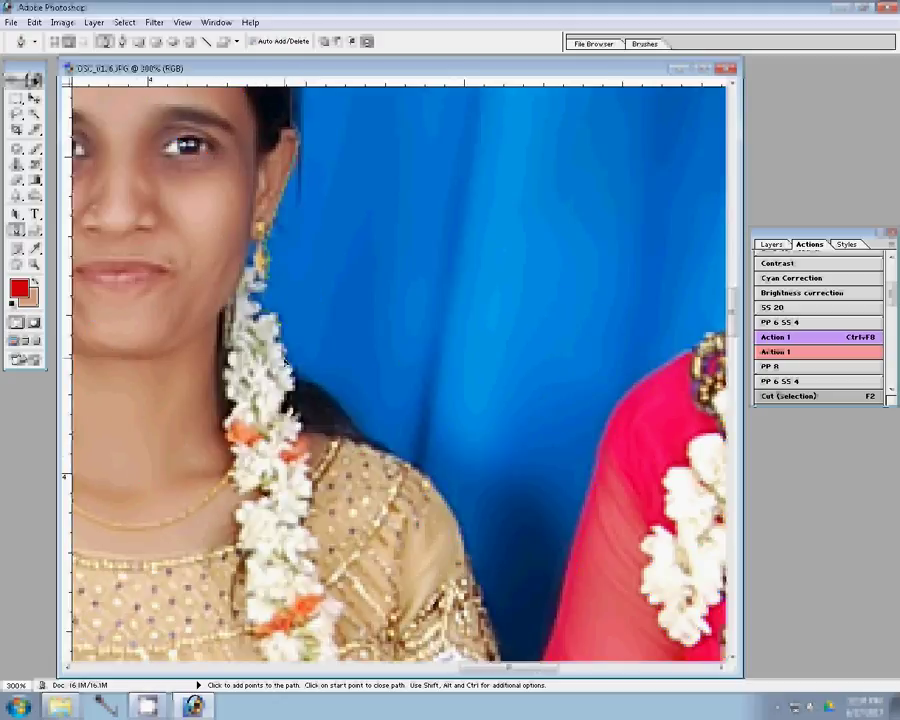
{"action": "left_click", "coordinate": [320, 388]}
- Continue the outline along the dress, shoulder and garland, then down the cheek edge
{"action": "left_click", "coordinate": [460, 528]}
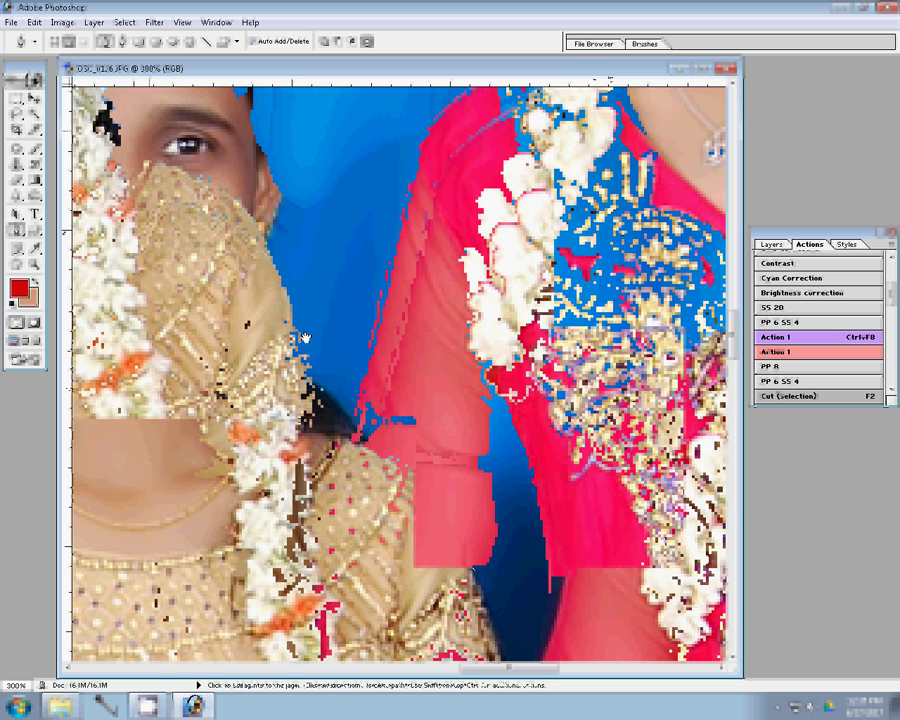
{"action": "left_click", "coordinate": [304, 337]}
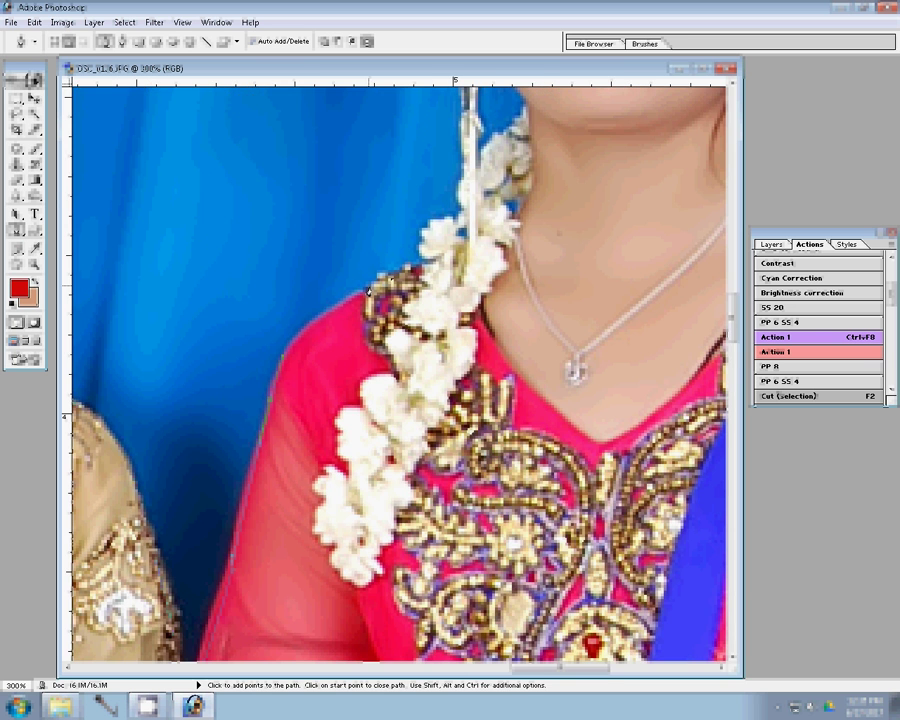
{"action": "left_click", "coordinate": [368, 287]}
{"action": "left_click", "coordinate": [434, 222]}
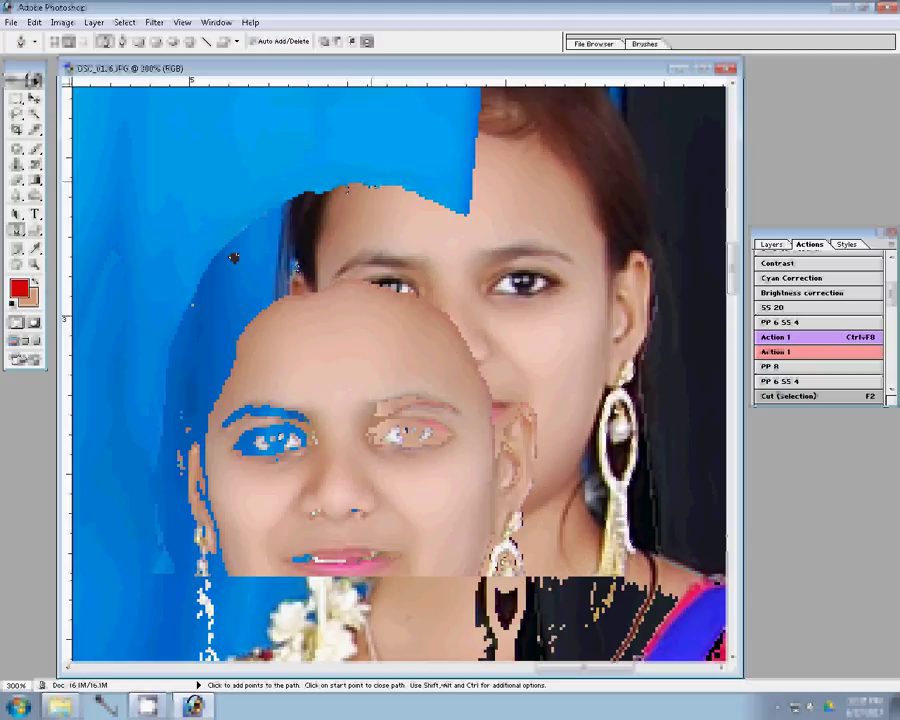
{"action": "left_click", "coordinate": [537, 368]}
{"action": "left_click", "coordinate": [538, 389]}
{"action": "left_click", "coordinate": [538, 408]}
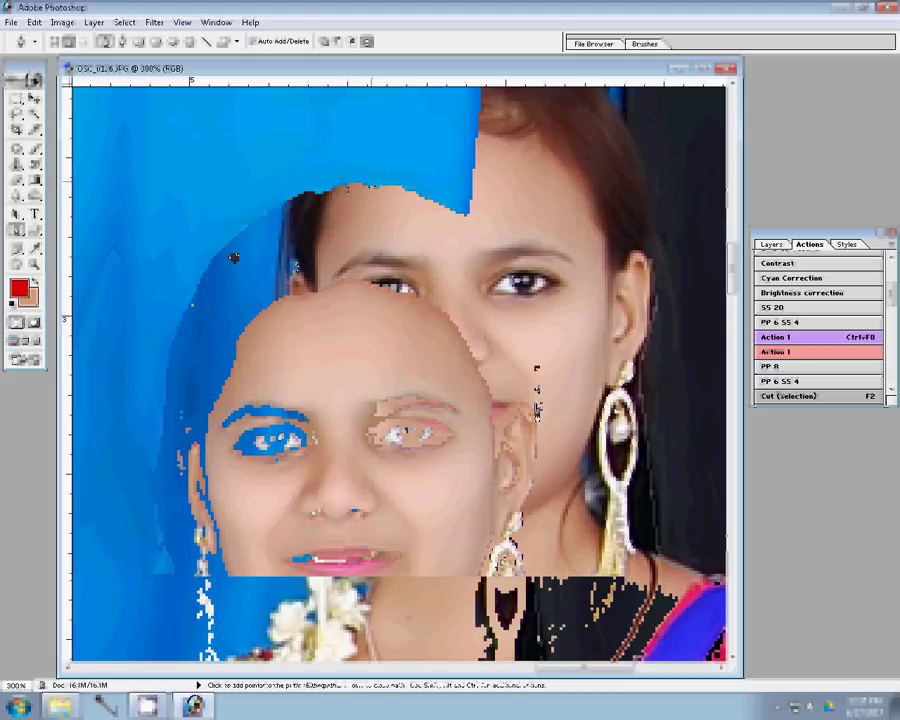
- Convert the path to a selection and copy the women to Layer 1 and Layer 1 copy
{"action": "right_click", "coordinate": [350, 246]}
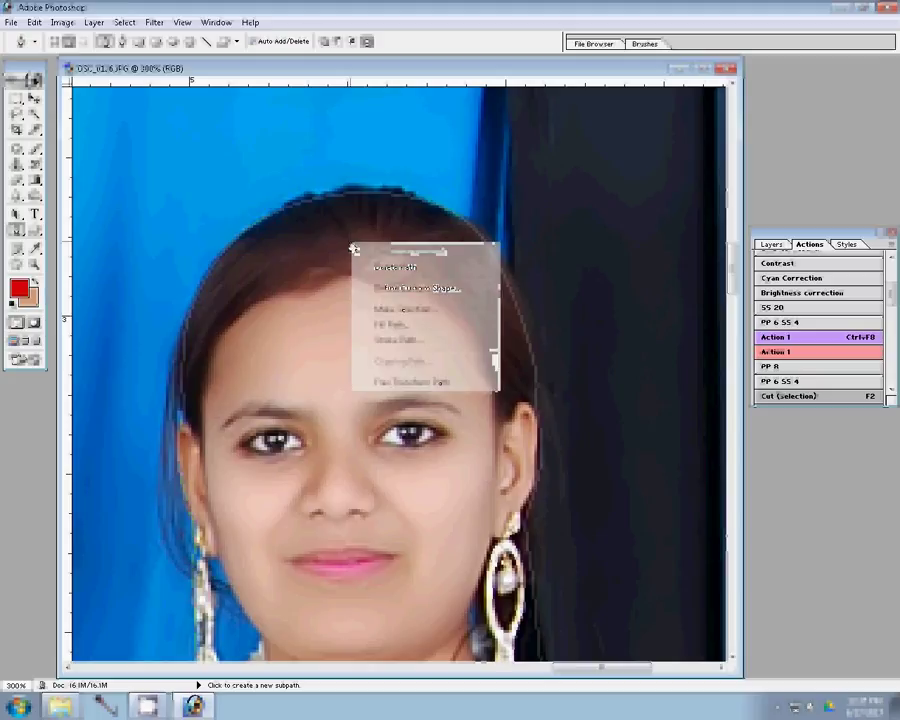
{"action": "left_click", "coordinate": [401, 309]}
{"action": "key", "text": "Return"}
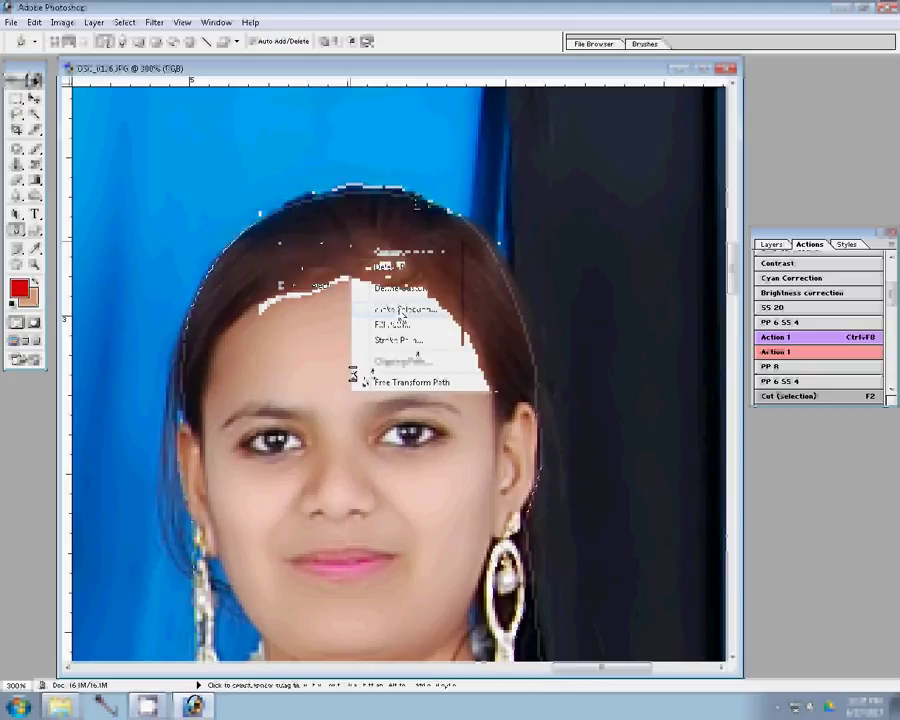
{"action": "key", "text": "ctrl+j"}
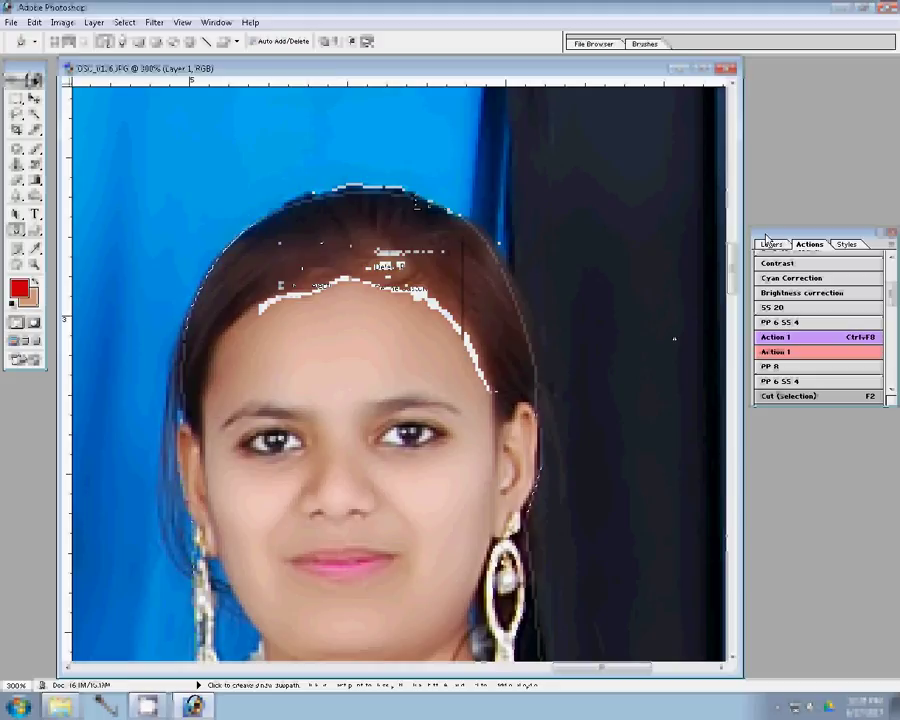
{"action": "left_click", "coordinate": [93, 22]}
{"action": "mouse_move", "coordinate": [113, 38]}
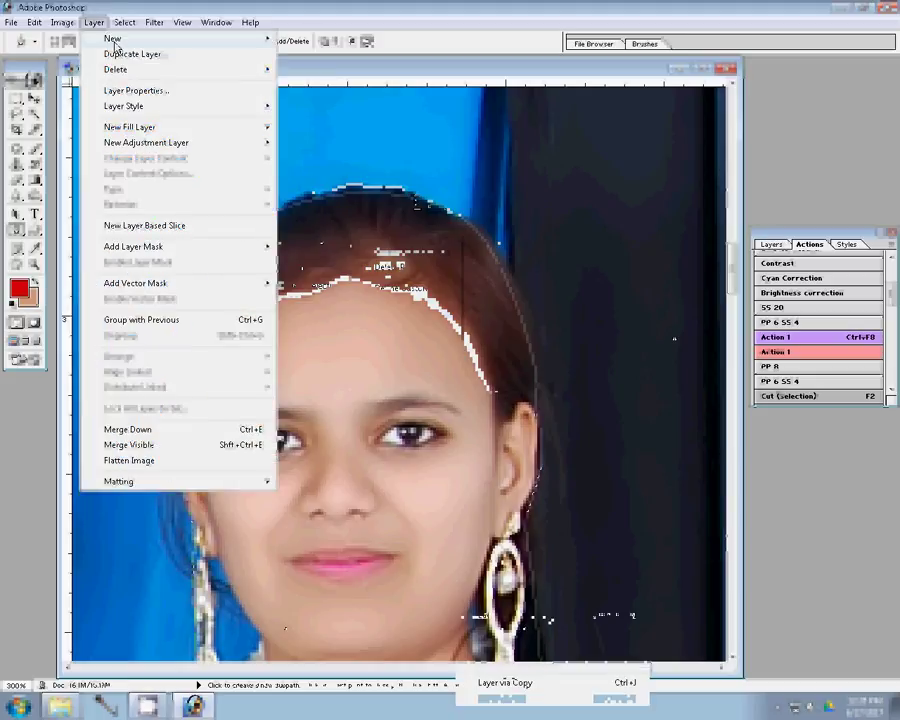
{"action": "left_click", "coordinate": [448, 106]}
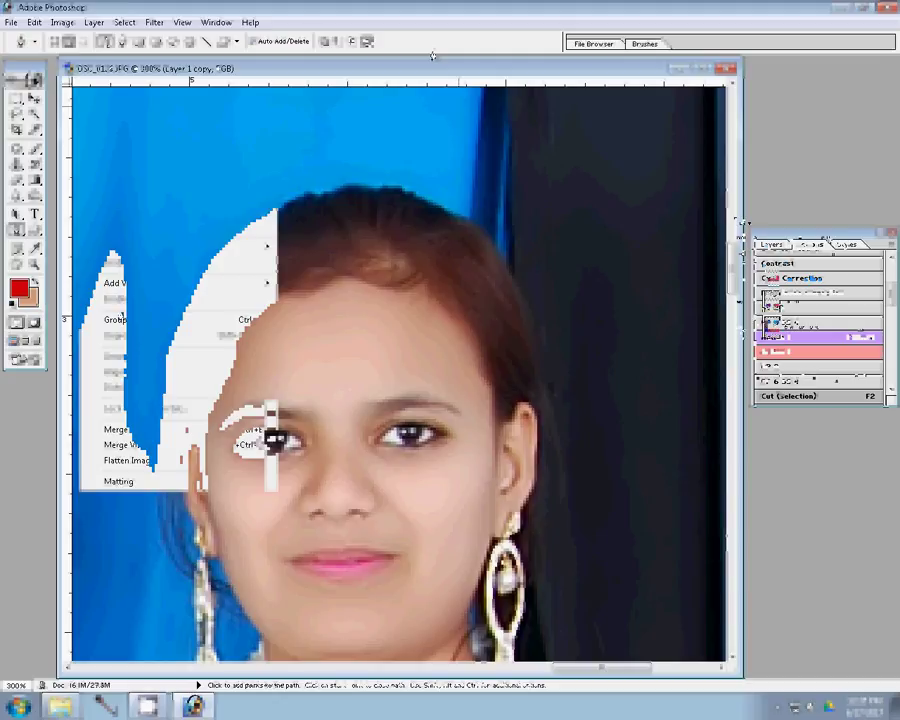
- Zoom in on the woman's face
{"action": "key", "text": "shift+p"}
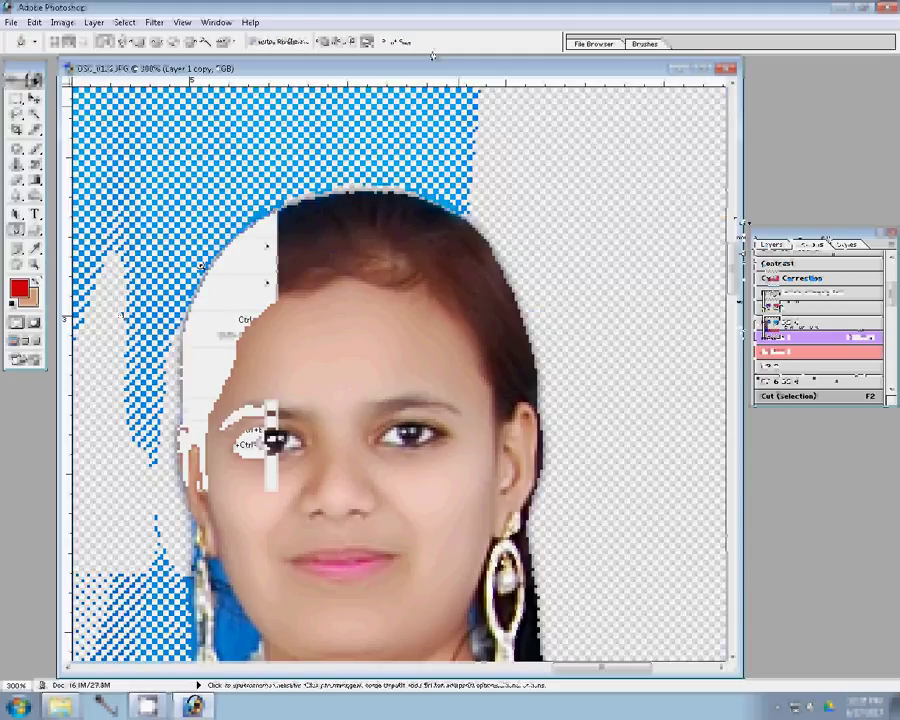
{"action": "key", "text": "z"}
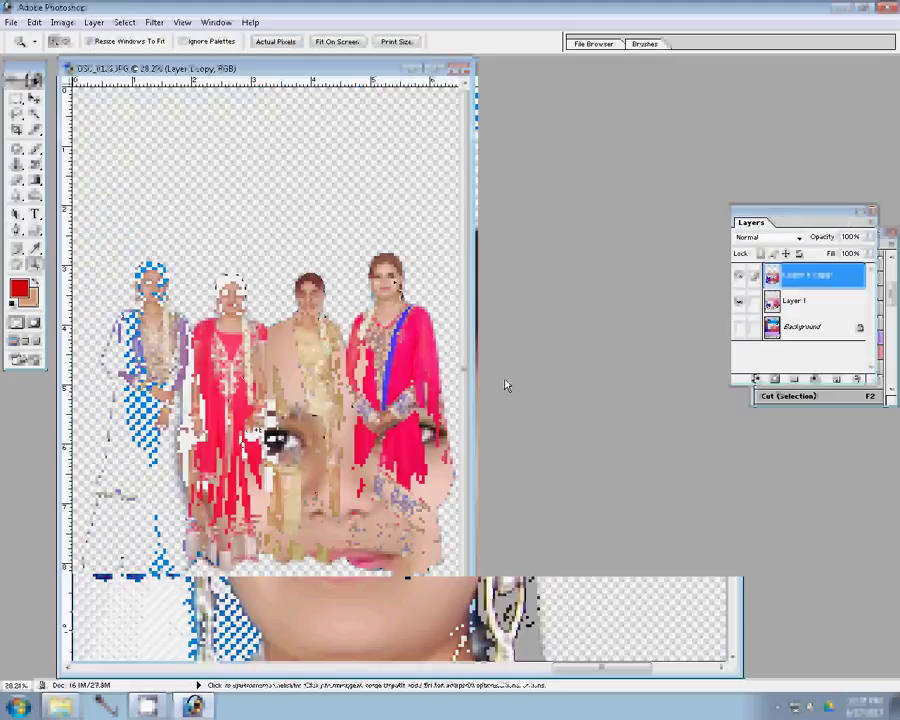
{"action": "left_click_drag", "start_coordinate": [506, 382], "coordinate": [418, 323]}
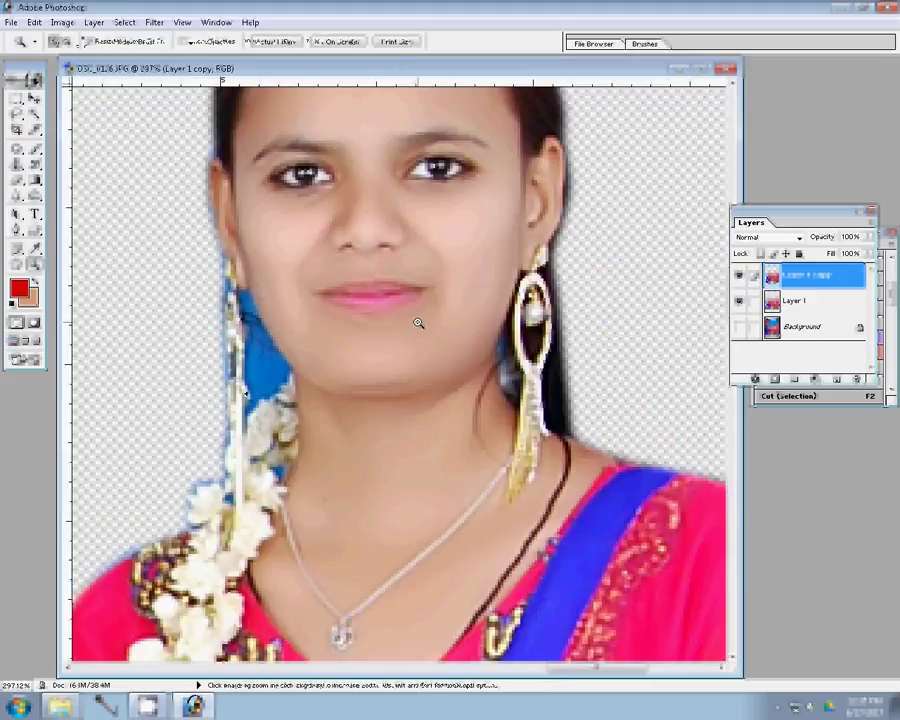
- Magic Wand the blue backdrop beside the neck and hide Layer 1
{"action": "left_click", "coordinate": [16, 180]}
{"action": "key", "text": "k"}
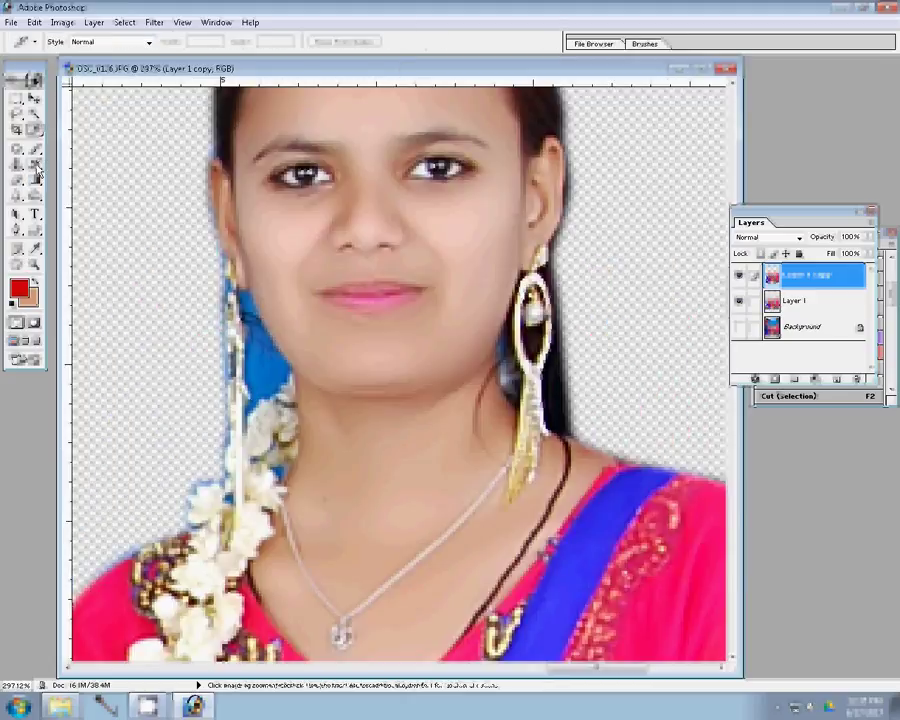
{"action": "left_click", "coordinate": [34, 113]}
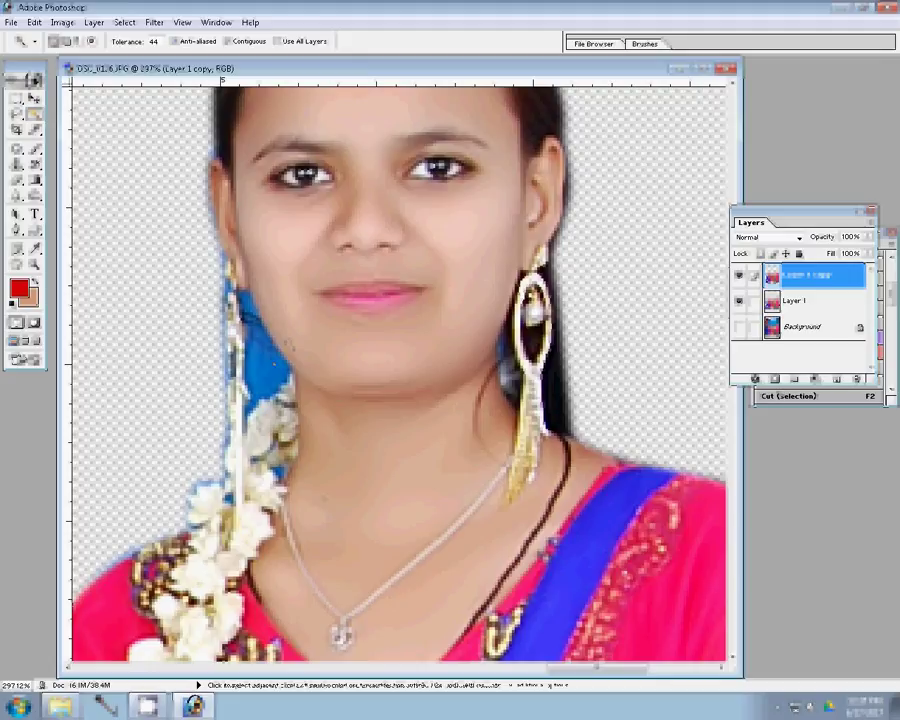
{"action": "left_click", "coordinate": [275, 370]}
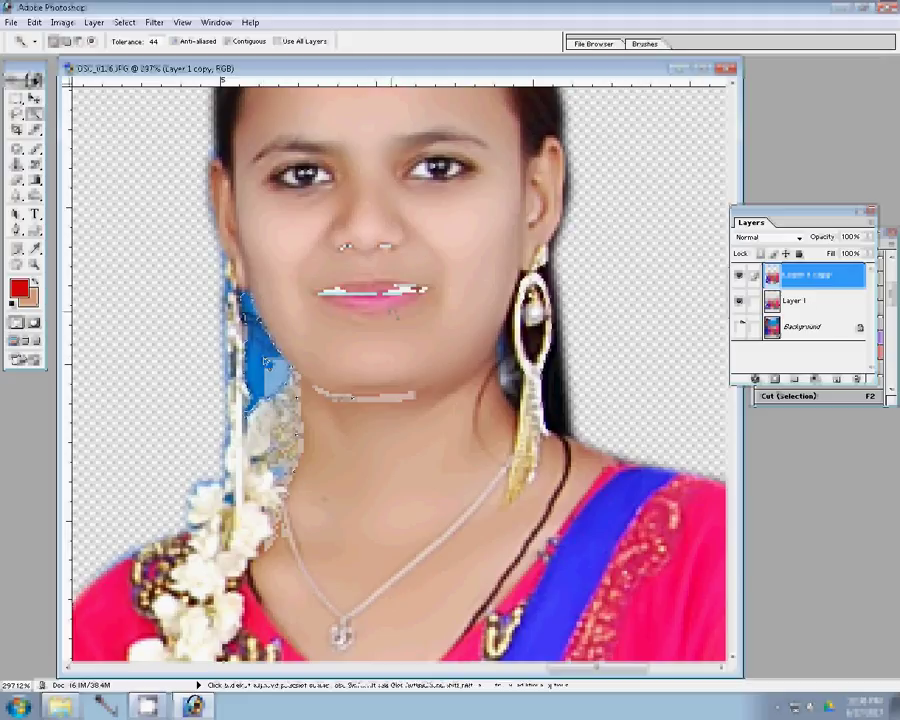
{"action": "left_click", "coordinate": [740, 301]}
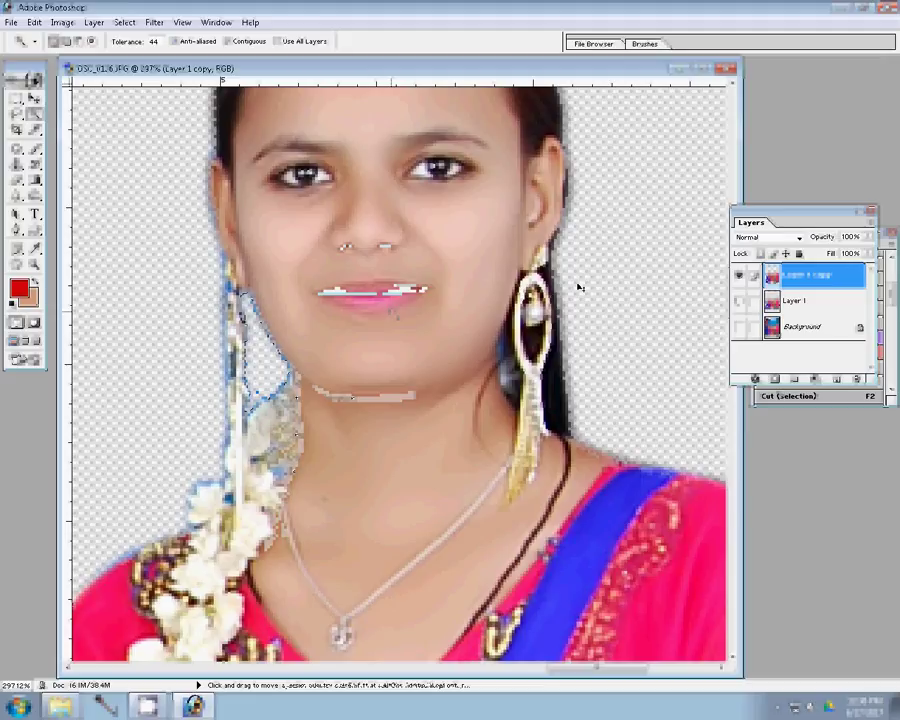
- Fit the whole image on screen
{"action": "key", "text": "z"}
{"action": "right_click", "coordinate": [321, 353]}
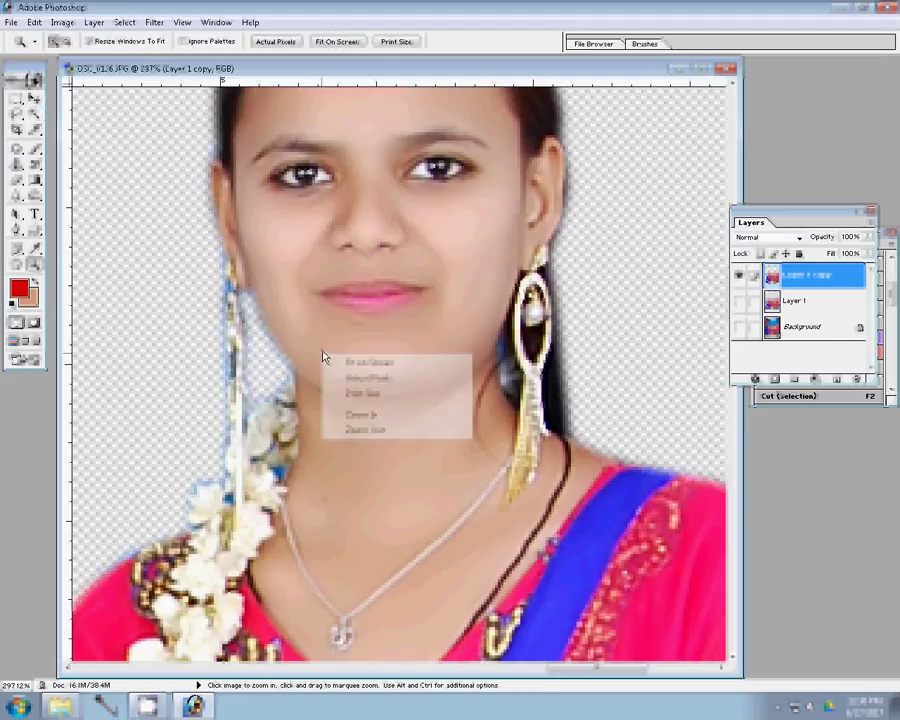
{"action": "left_click", "coordinate": [355, 358]}
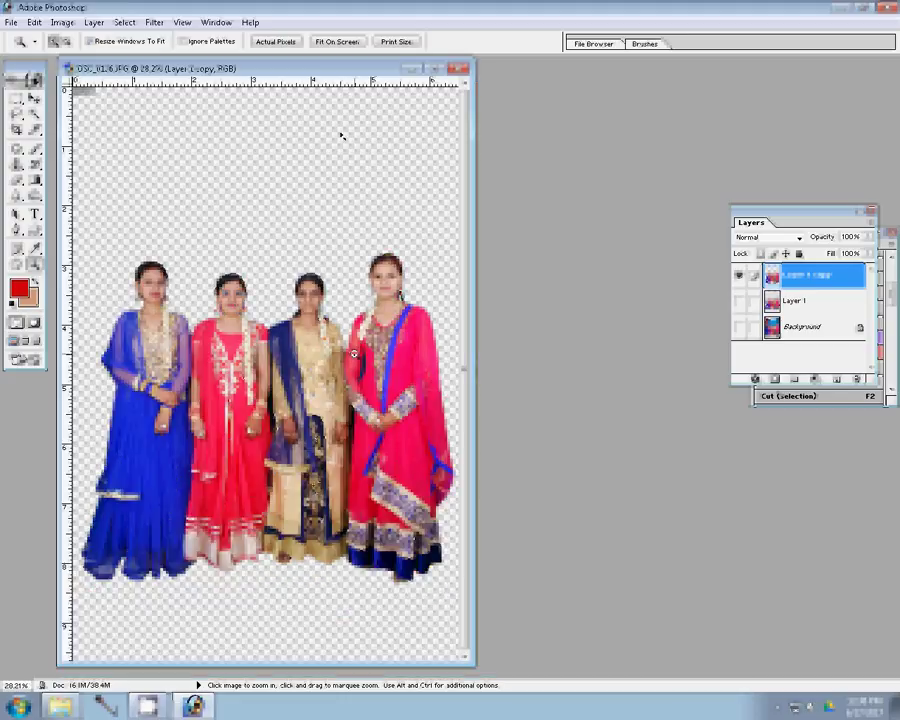
- Zoom out two steps on the cut-out image
{"action": "left_click", "coordinate": [229, 298], "text": "alt"}
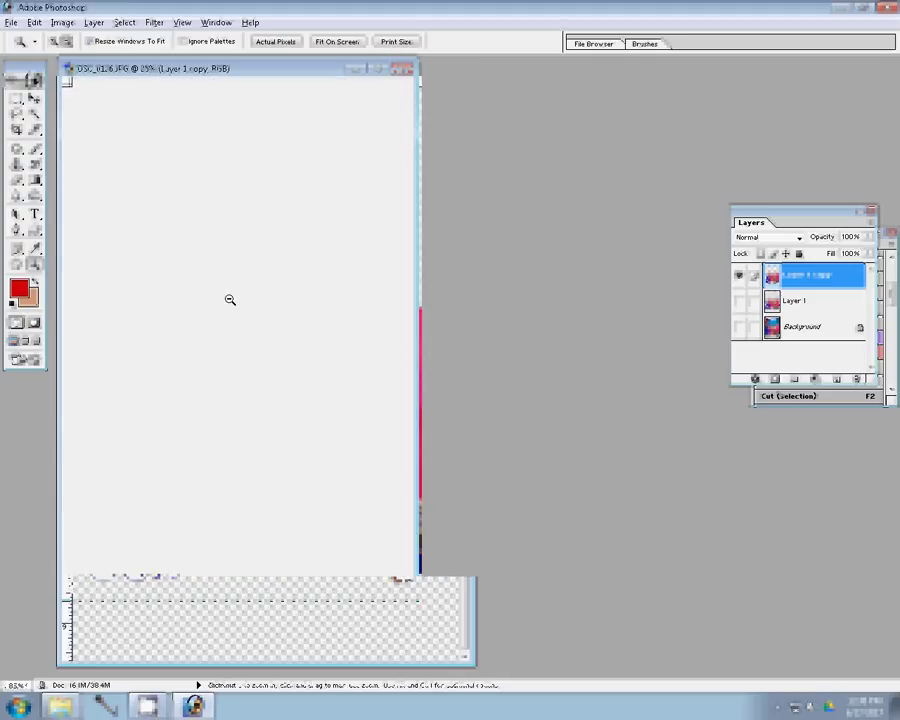
{"action": "left_click", "coordinate": [229, 296], "text": "alt"}
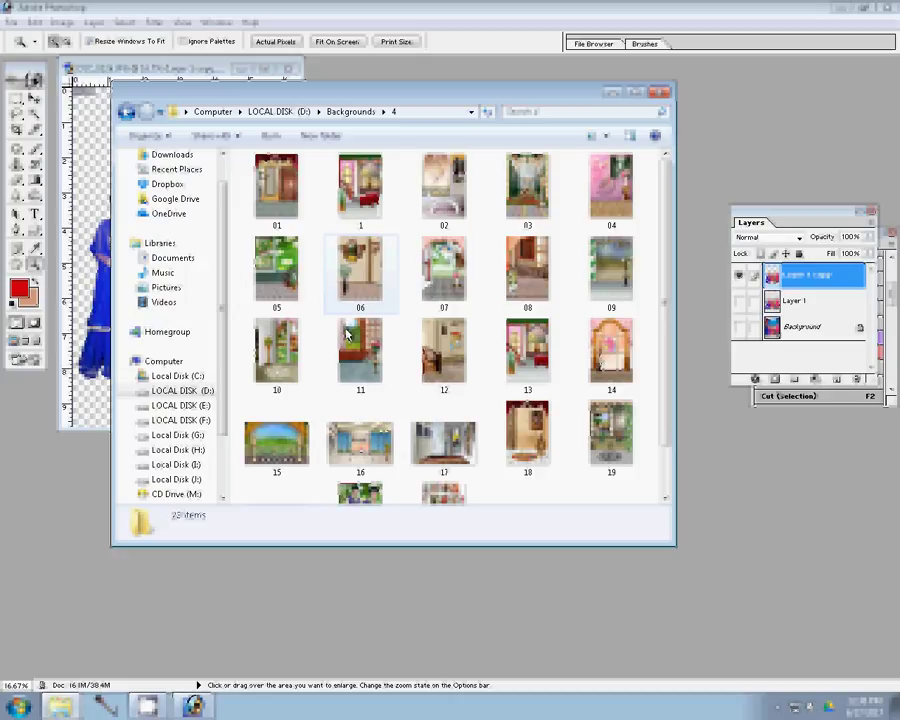
- Open room background 11 from the Backgrounds\4 folder
{"action": "left_click", "coordinate": [363, 355]}
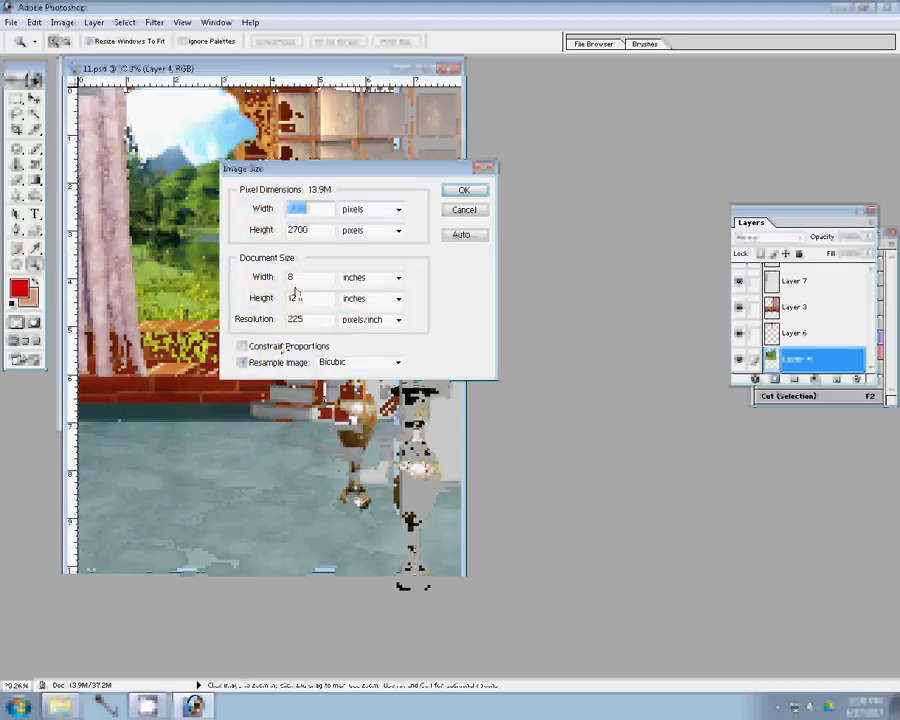
- Resize Background 11 to 4 × 6 inches at 300 ppi, giving a 6.18M document
{"action": "key", "text": "Tab"}
{"action": "key", "text": "Tab"}
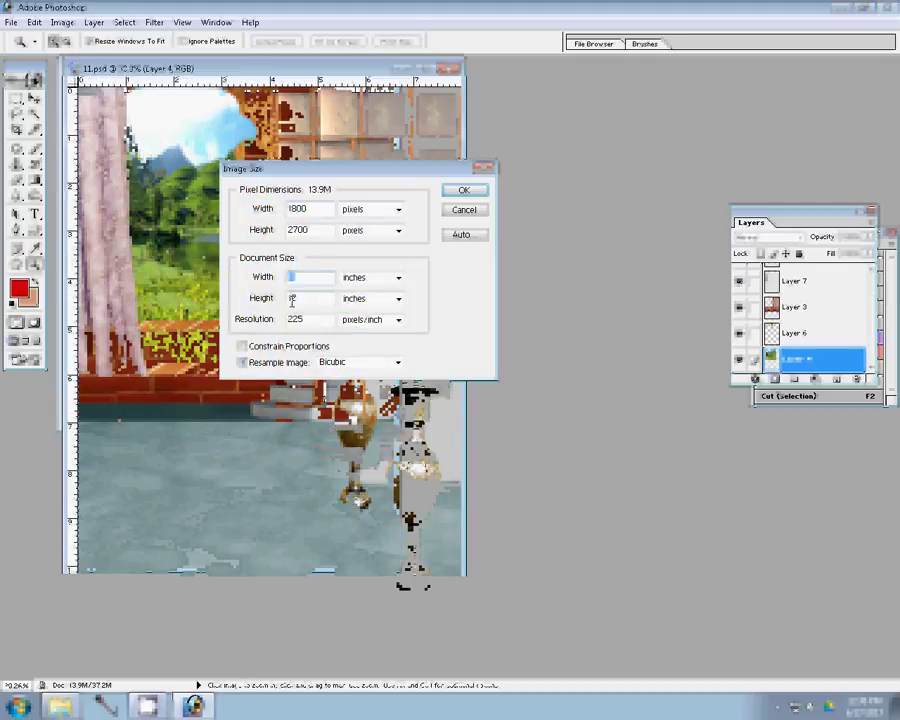
{"action": "type", "text": "16"}
{"action": "key", "text": "Tab"}
{"action": "type", "text": "3"}
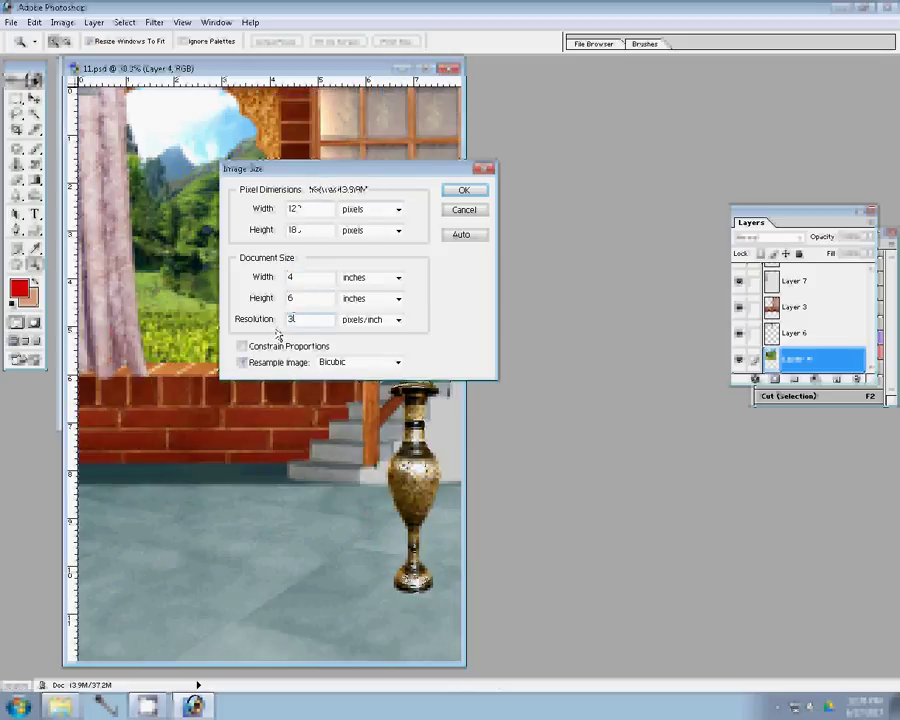
{"action": "key", "text": "Return"}
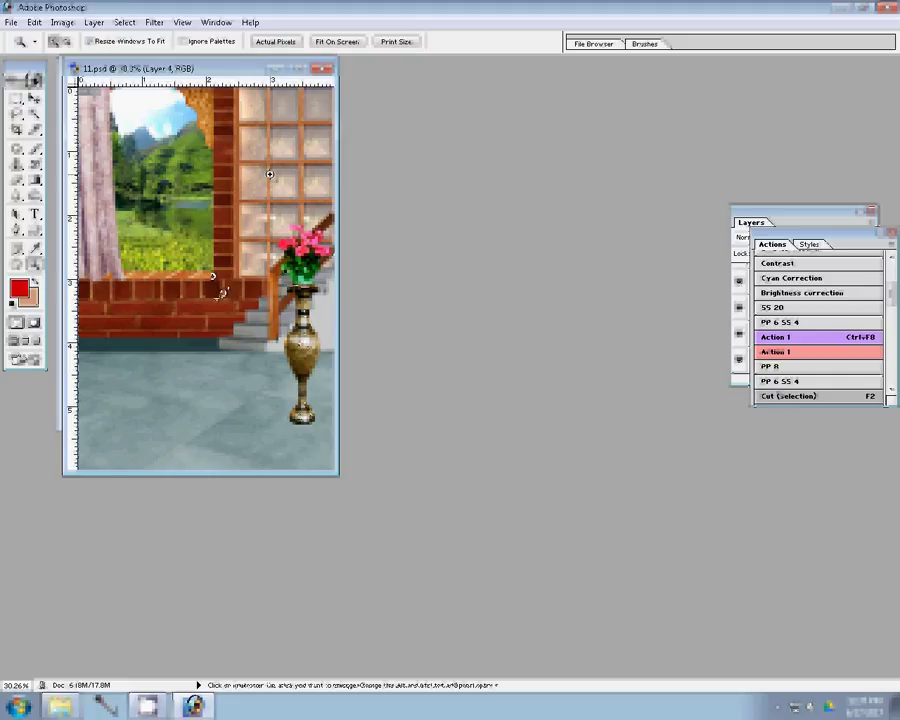
- Move the four women into the room background and shrink them to about half size
{"action": "right_click", "coordinate": [258, 289]}
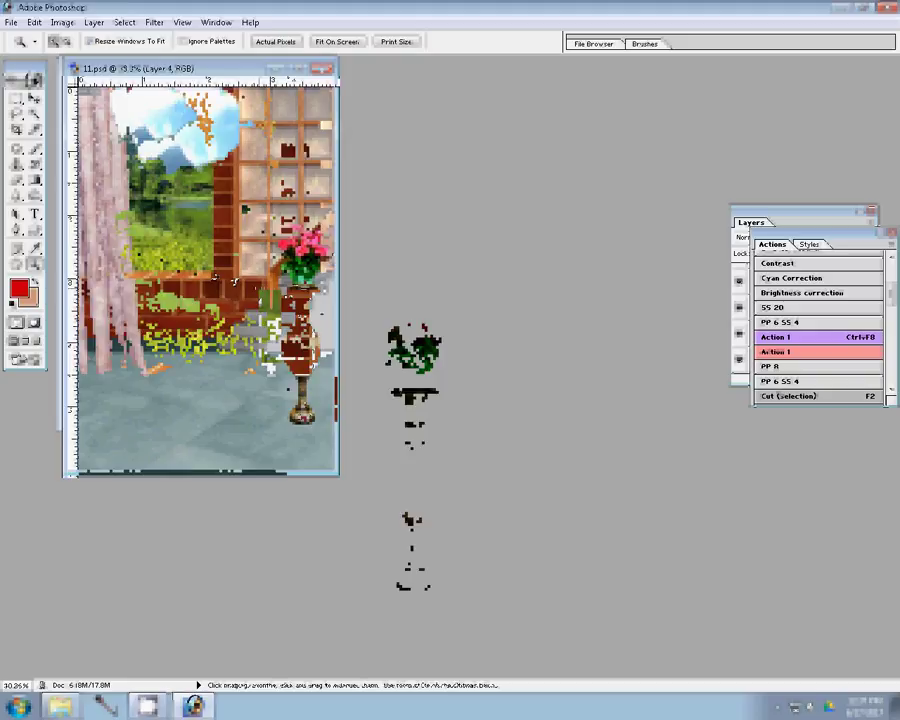
{"action": "left_click", "coordinate": [137, 128]}
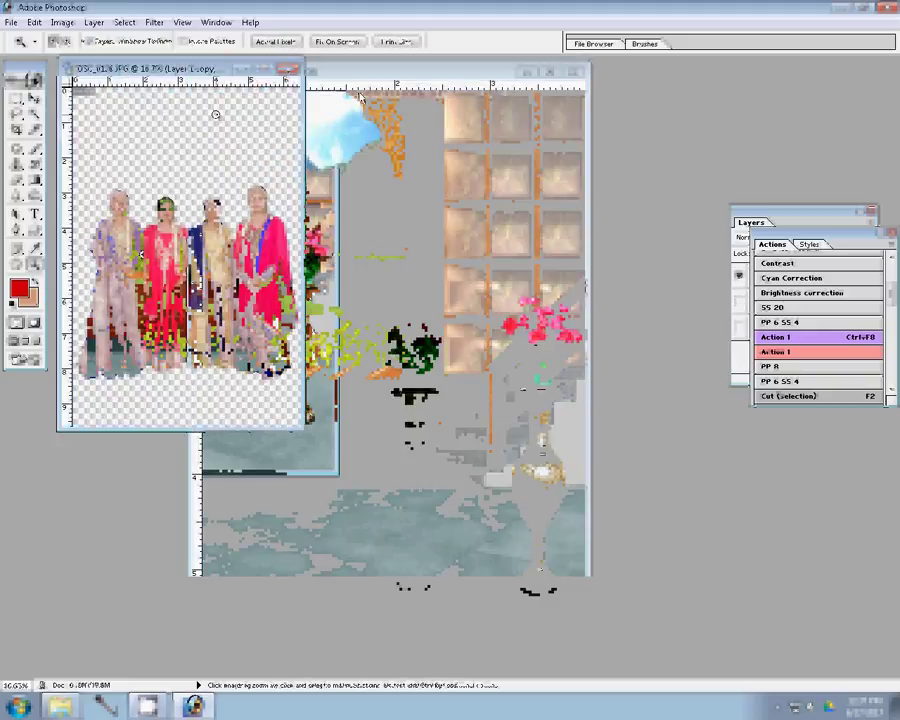
{"action": "key", "text": "v"}
{"action": "left_click_drag", "start_coordinate": [213, 235], "coordinate": [380, 375]}
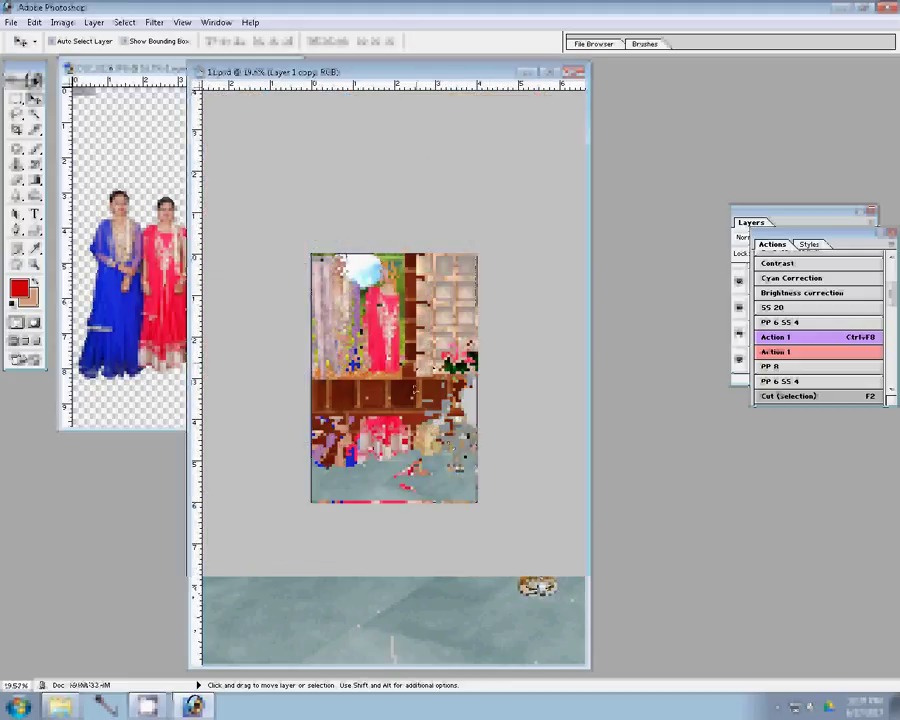
{"action": "key", "text": "ctrl+t"}
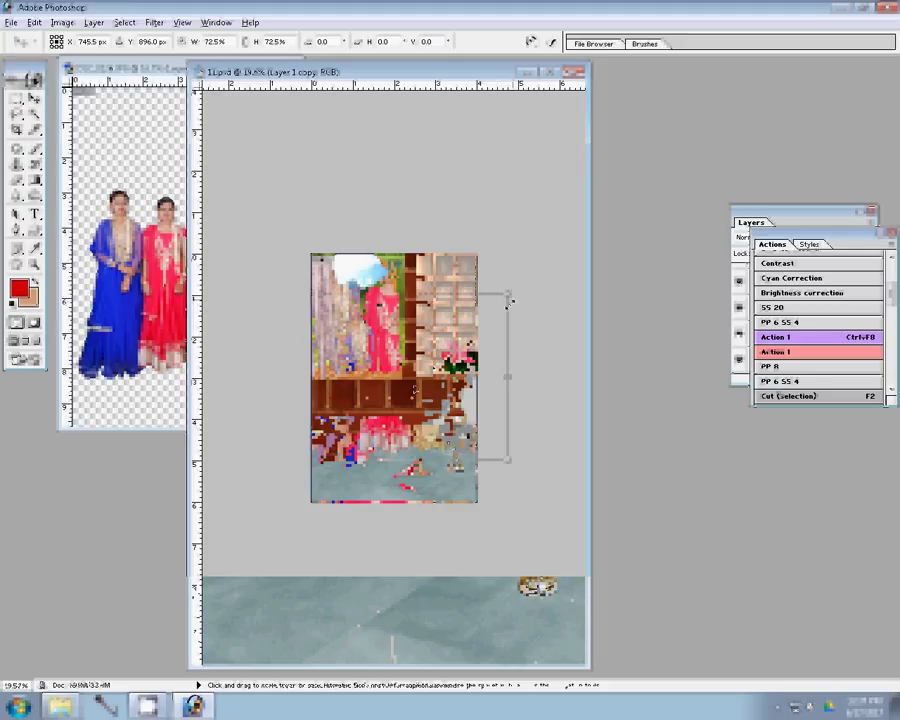
{"action": "left_click_drag", "start_coordinate": [509, 299], "coordinate": [484, 320]}
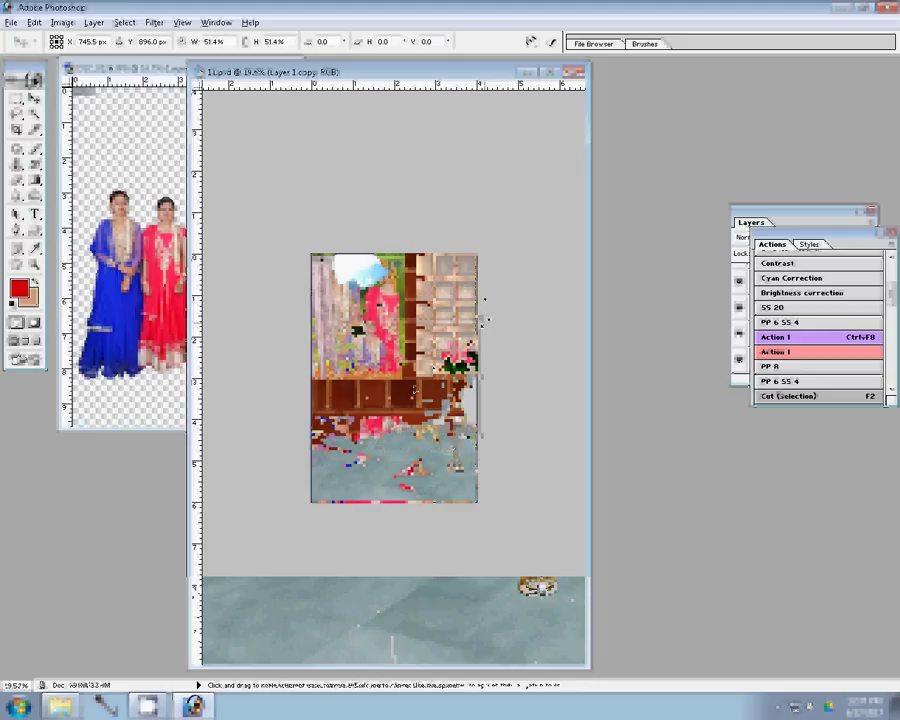
{"action": "key", "text": "Return"}
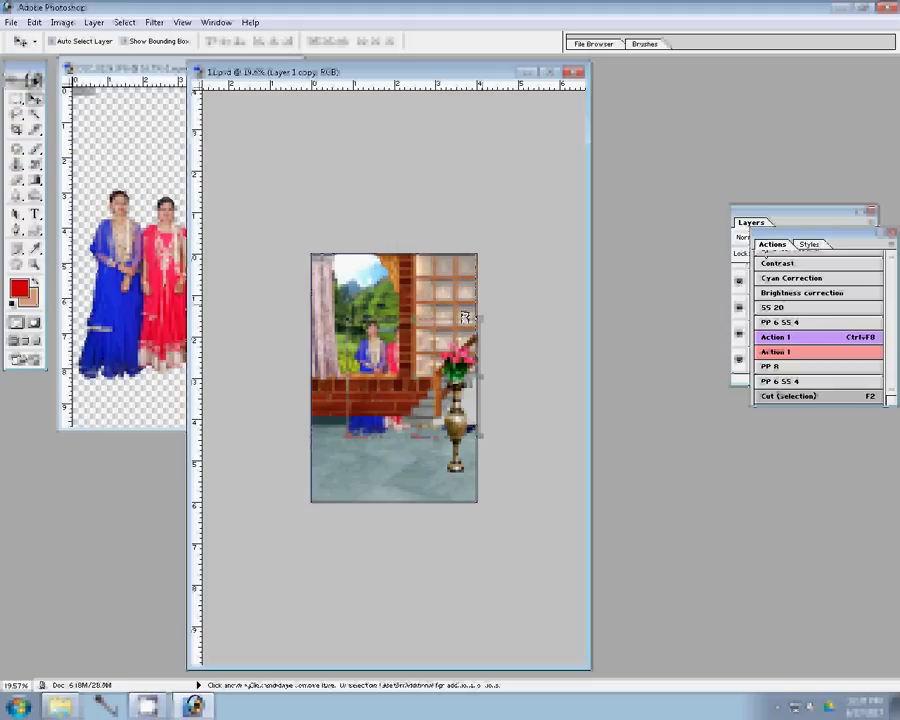
- Bring the people layer to the top, shift it left, and enlarge the women to about 123%
{"action": "left_click_drag", "start_coordinate": [773, 237], "coordinate": [789, 222]}
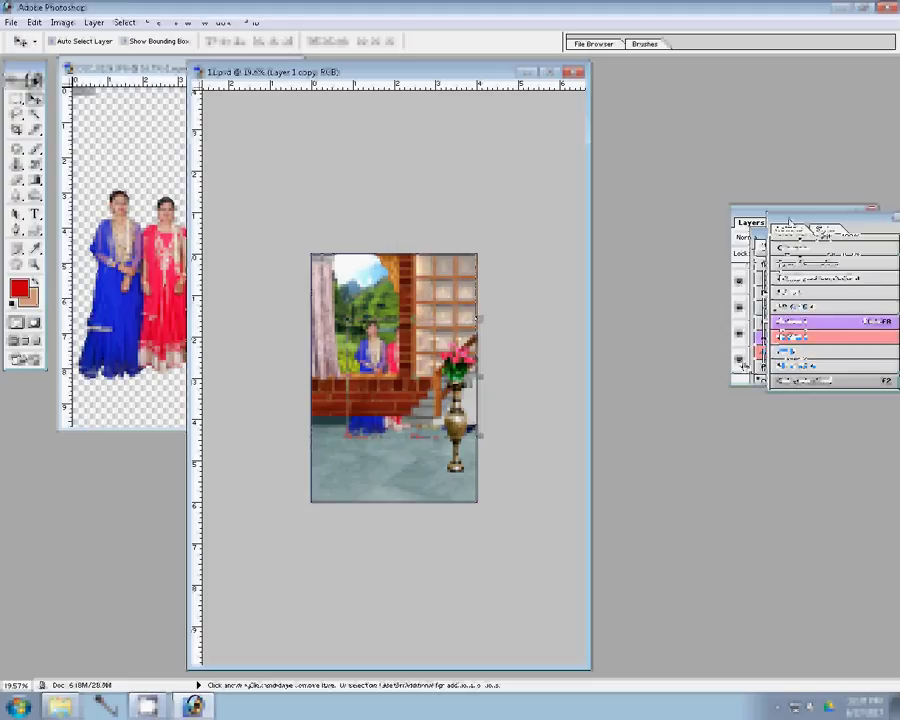
{"action": "left_click", "coordinate": [743, 367]}
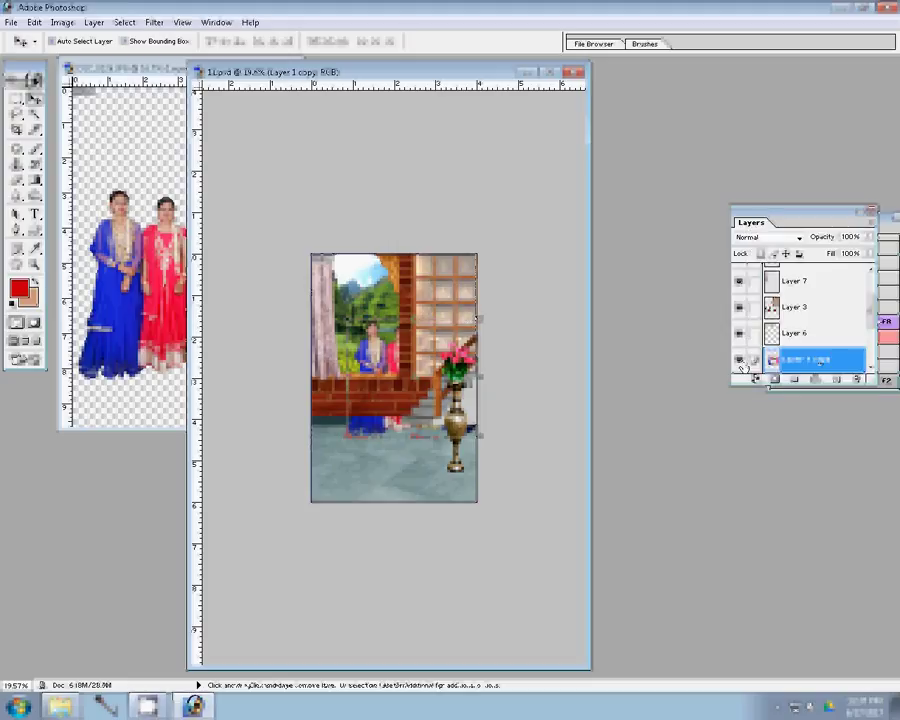
{"action": "left_click_drag", "start_coordinate": [800, 360], "coordinate": [800, 296]}
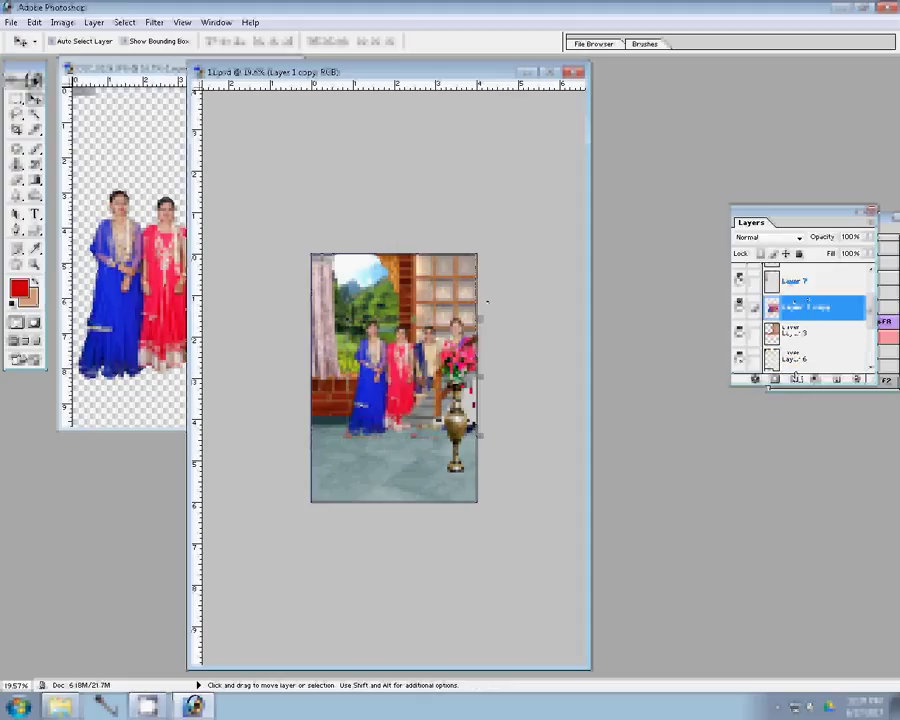
{"action": "key", "text": "ctrl+shift+bracketright"}
{"action": "left_click_drag", "start_coordinate": [418, 376], "coordinate": [400, 388]}
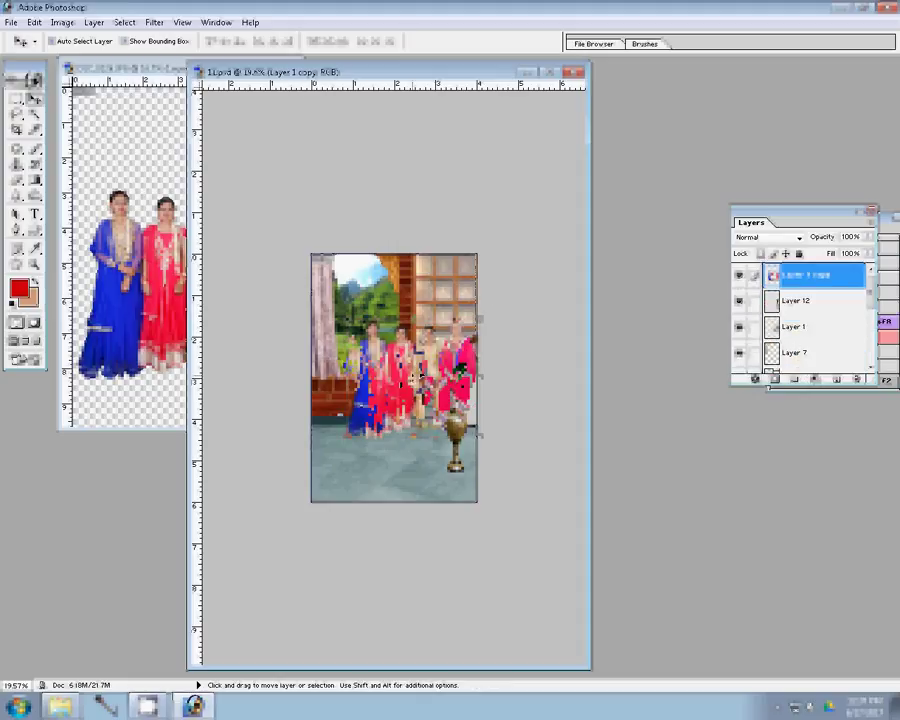
{"action": "key", "text": "ctrl+t"}
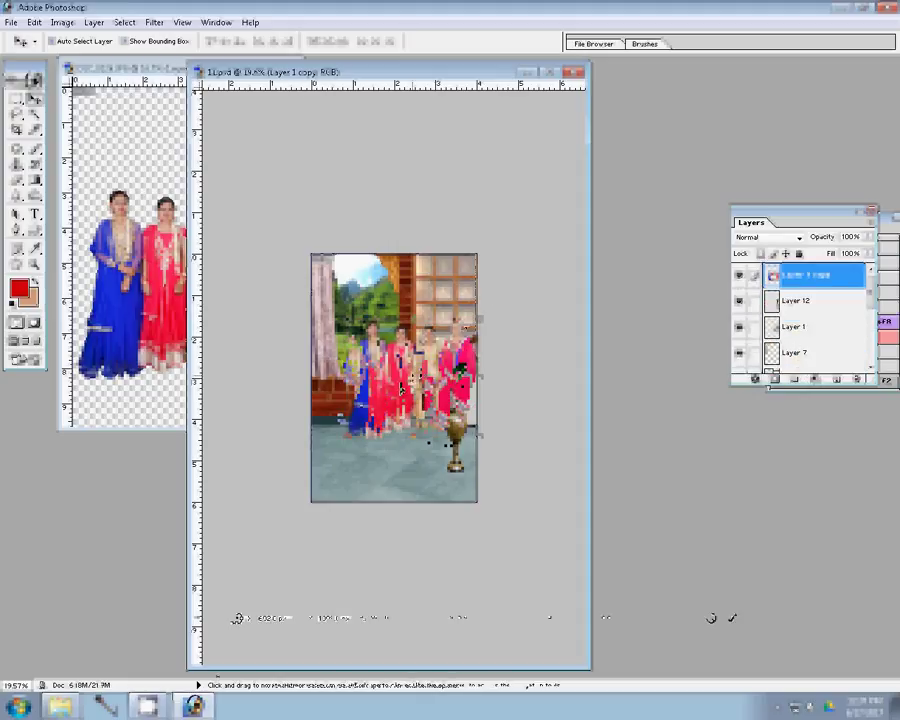
{"action": "left_click_drag", "start_coordinate": [400, 390], "coordinate": [474, 318]}
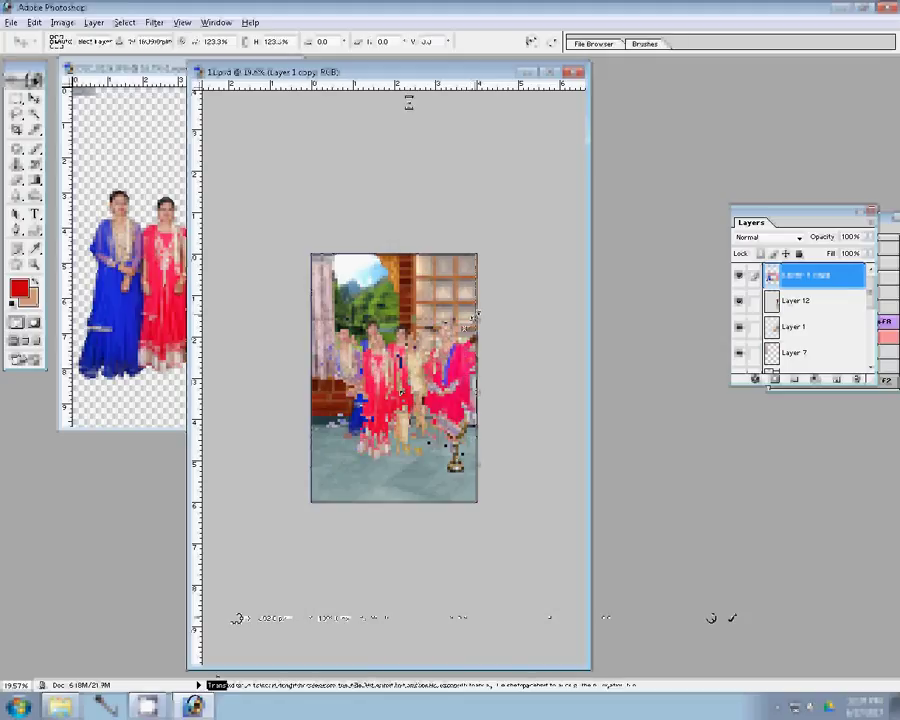
{"action": "key", "text": "Return"}
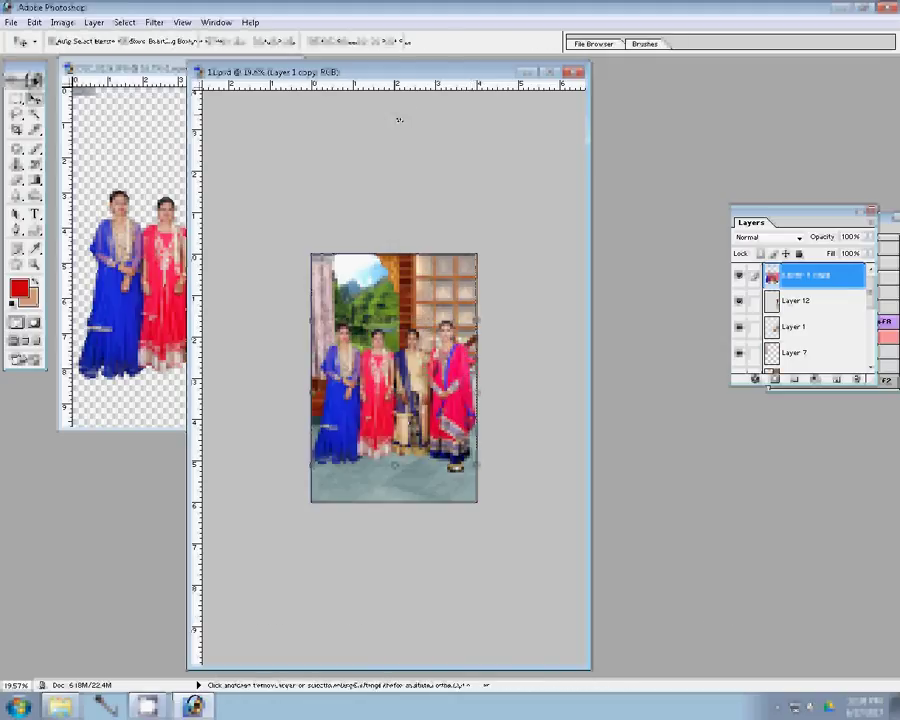
- Fit the composite in the window and place the flower vase in the bottom right corner
{"action": "key", "text": "z"}
{"action": "left_click", "coordinate": [352, 43]}
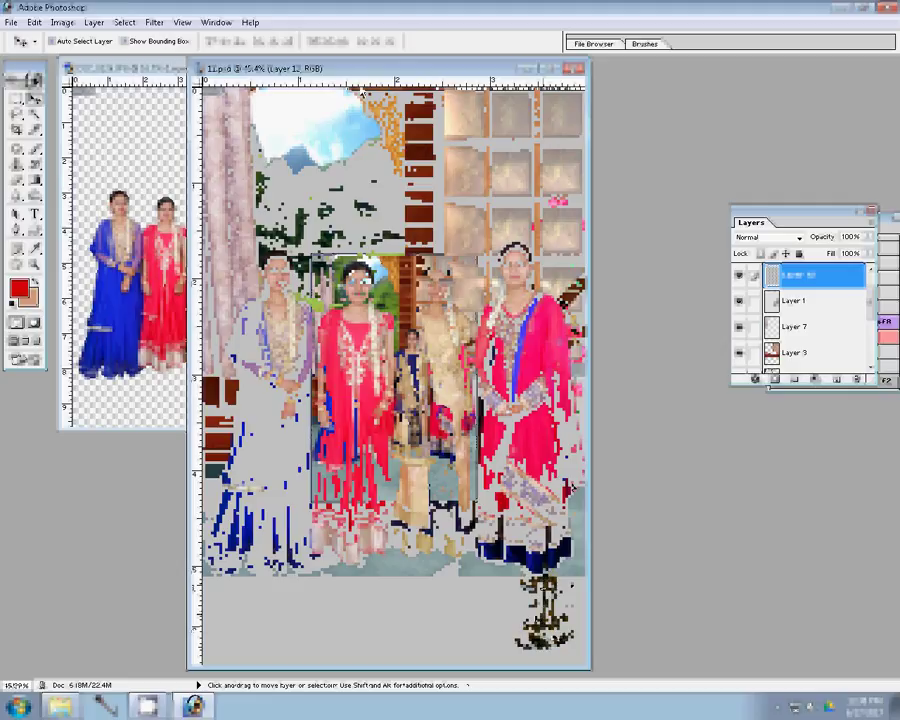
{"action": "key", "text": "ctrl+z"}
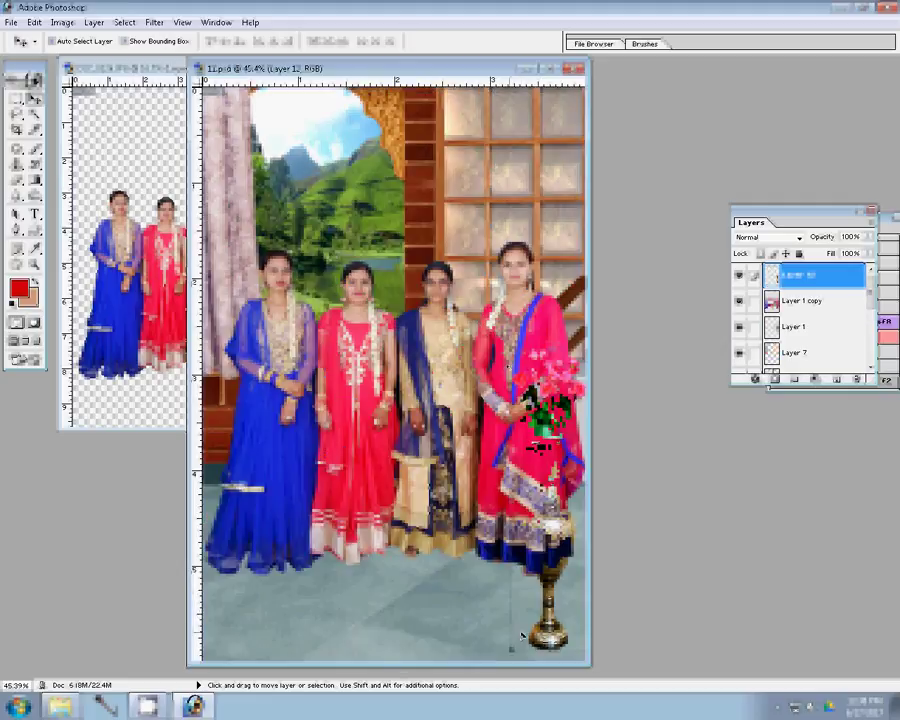
{"action": "key", "text": "ctrl+t"}
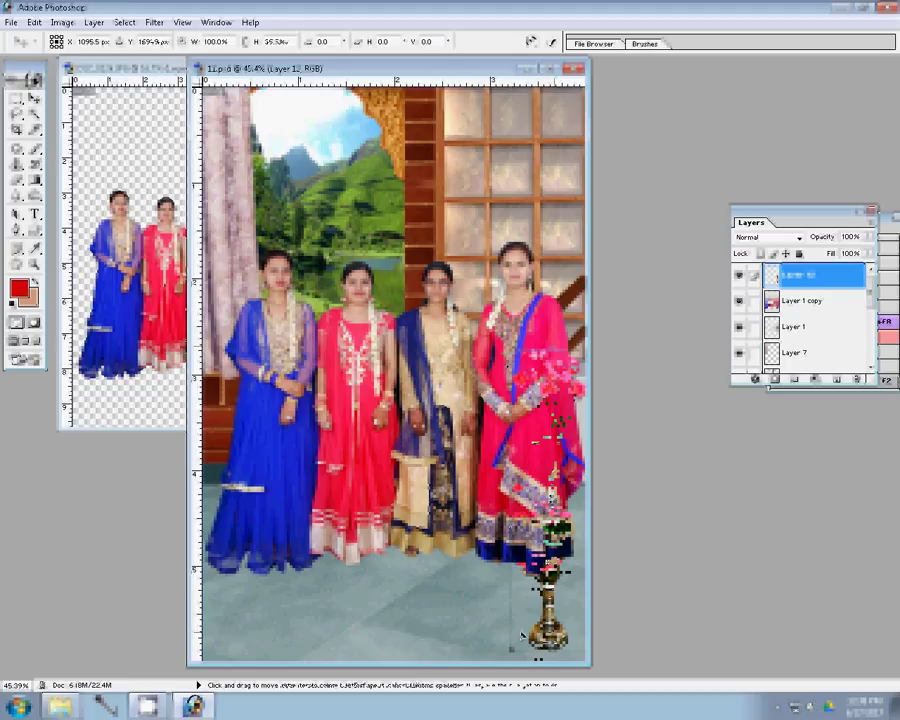
{"action": "left_click_drag", "start_coordinate": [521, 636], "coordinate": [521, 636]}
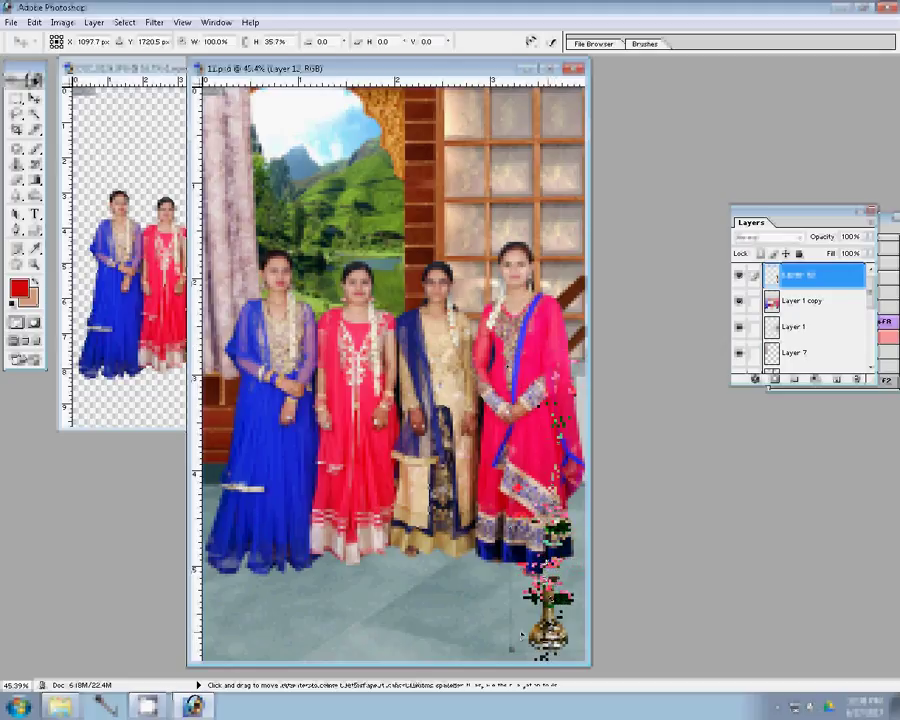
{"action": "key", "text": "Return"}
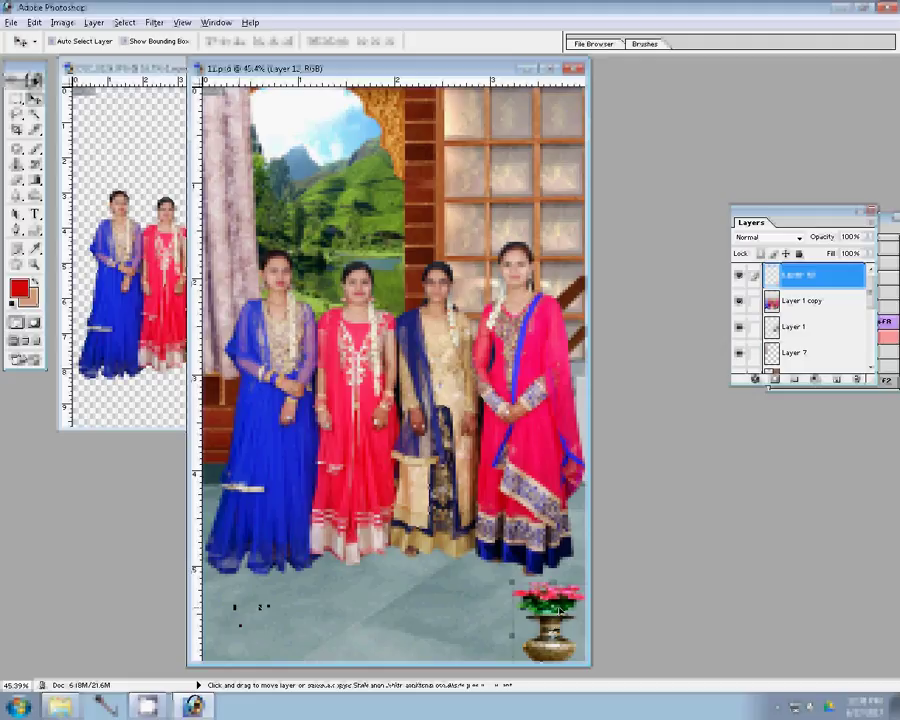
- Duplicate the vase for the left corner, flatten the image, and bring up Save As
{"action": "key", "text": "ctrl+j"}
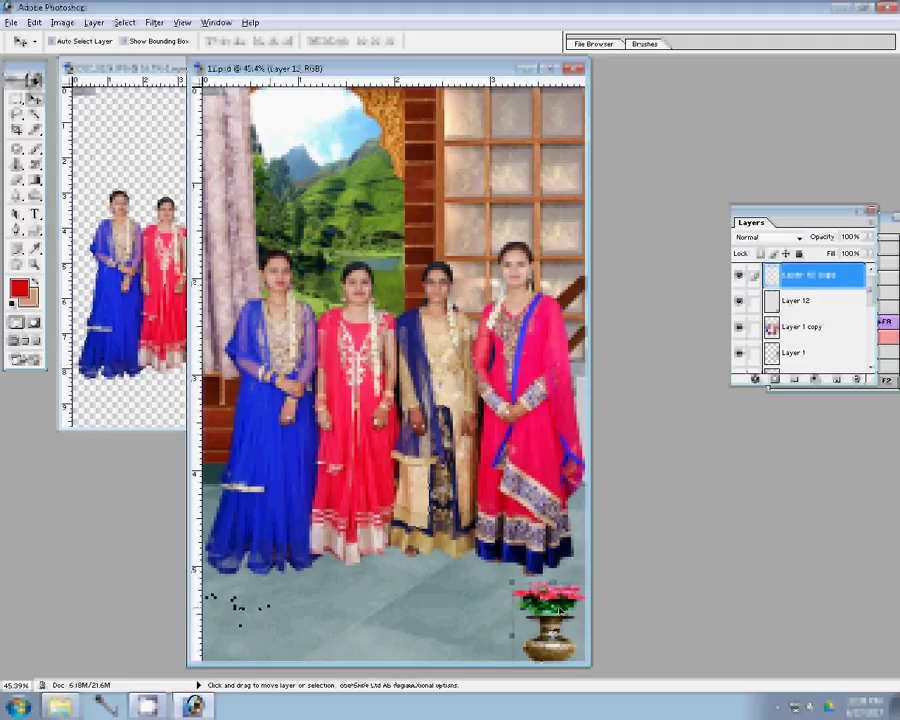
{"action": "key", "text": "ctrl+shift+e"}
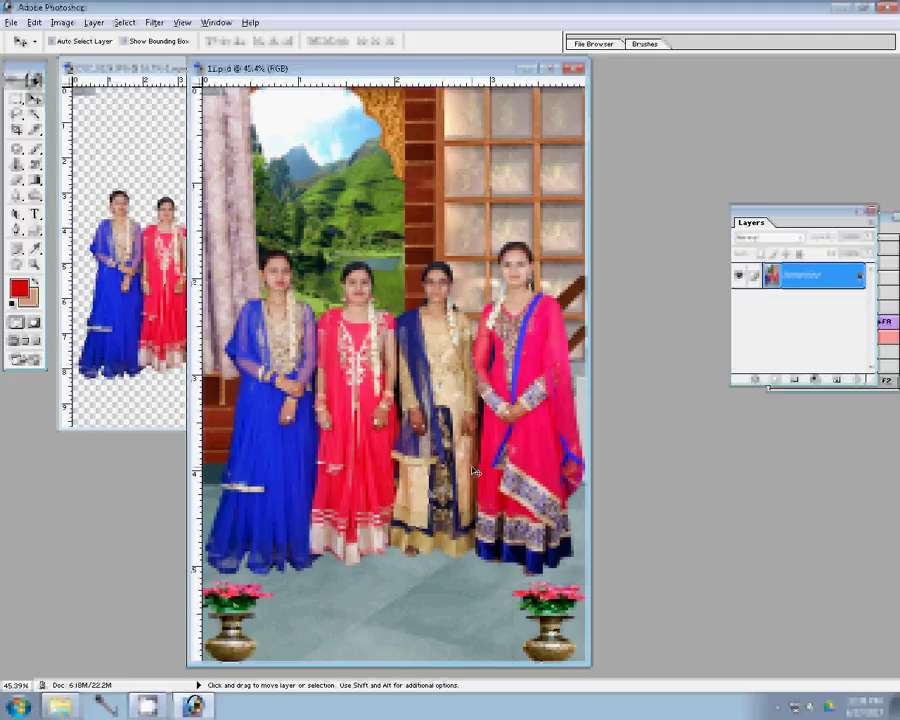
{"action": "key", "text": "ctrl+alt+i"}
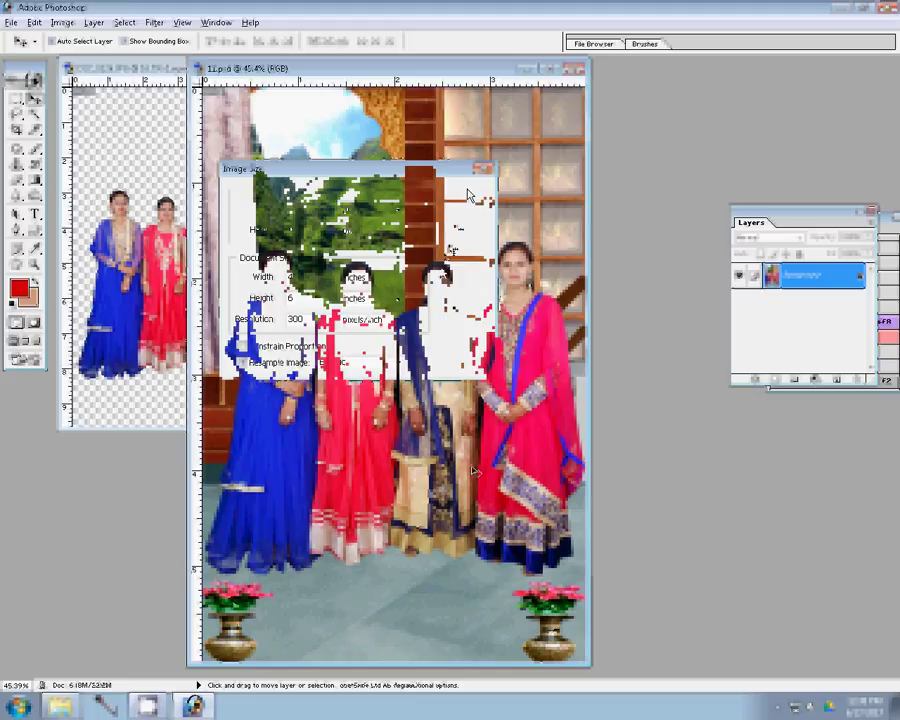
{"action": "key", "text": "ctrl+shift+s"}
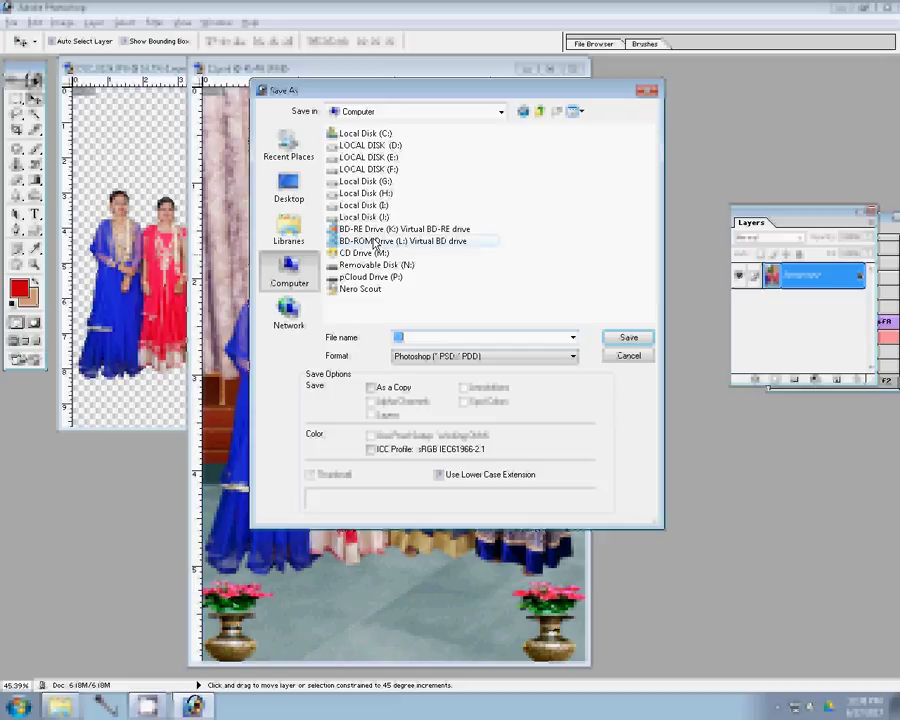
- Save the composite as a JPEG named 1-4x6=2 in G:\27
{"action": "double_click", "coordinate": [385, 181]}
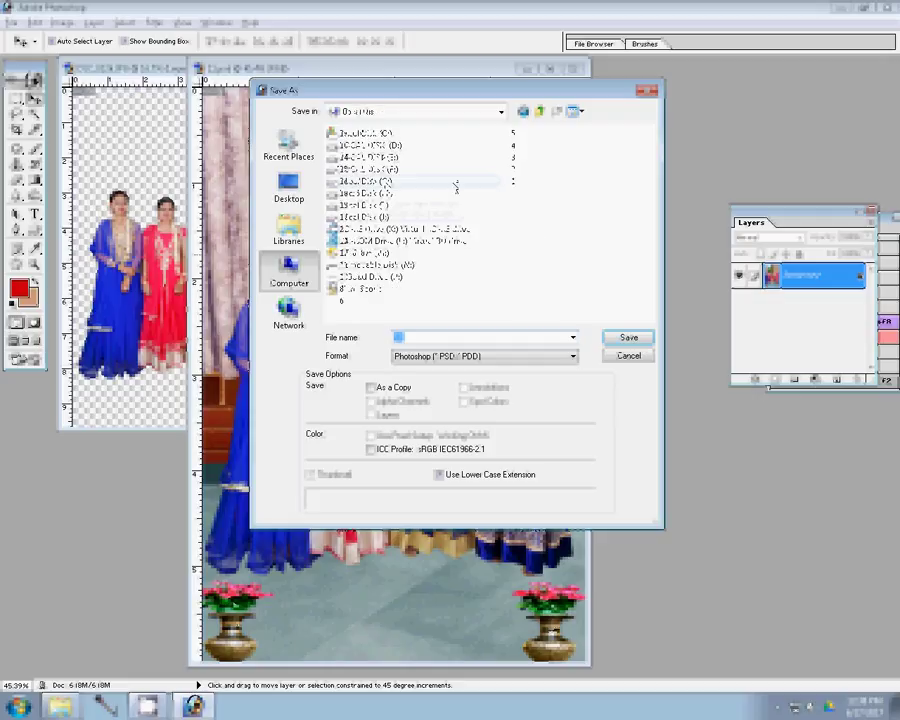
{"action": "left_click", "coordinate": [630, 339]}
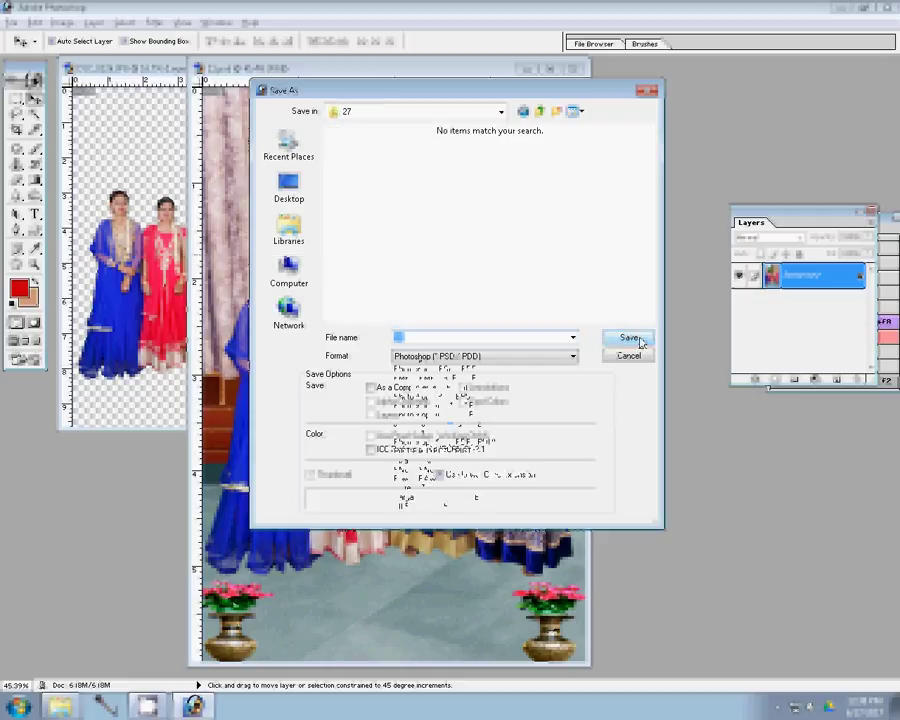
{"action": "left_click", "coordinate": [470, 356]}
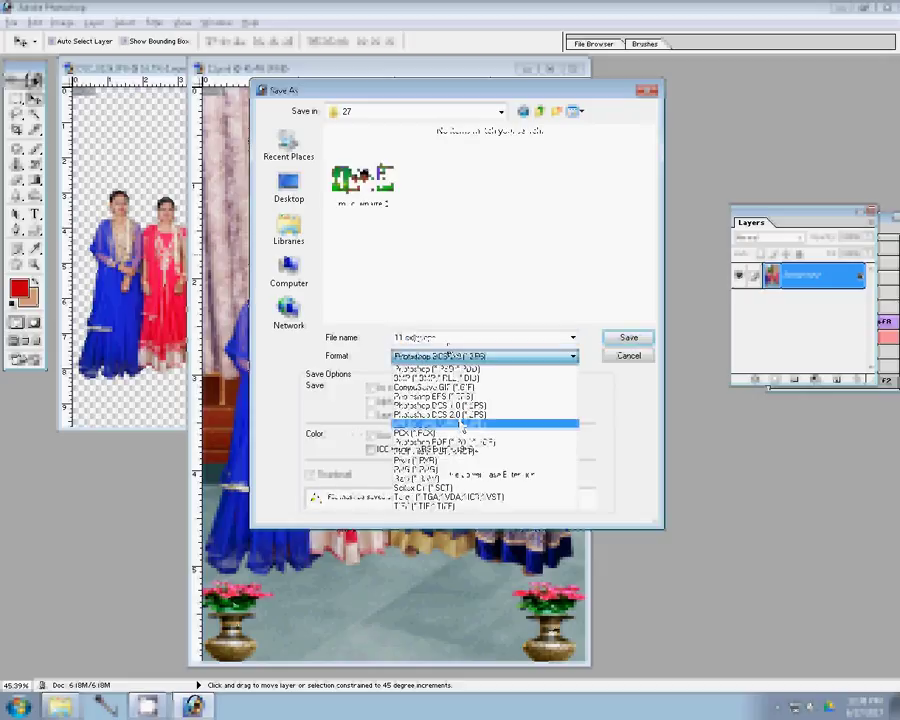
{"action": "left_click", "coordinate": [461, 424]}
{"action": "type", "text": "1-4"}
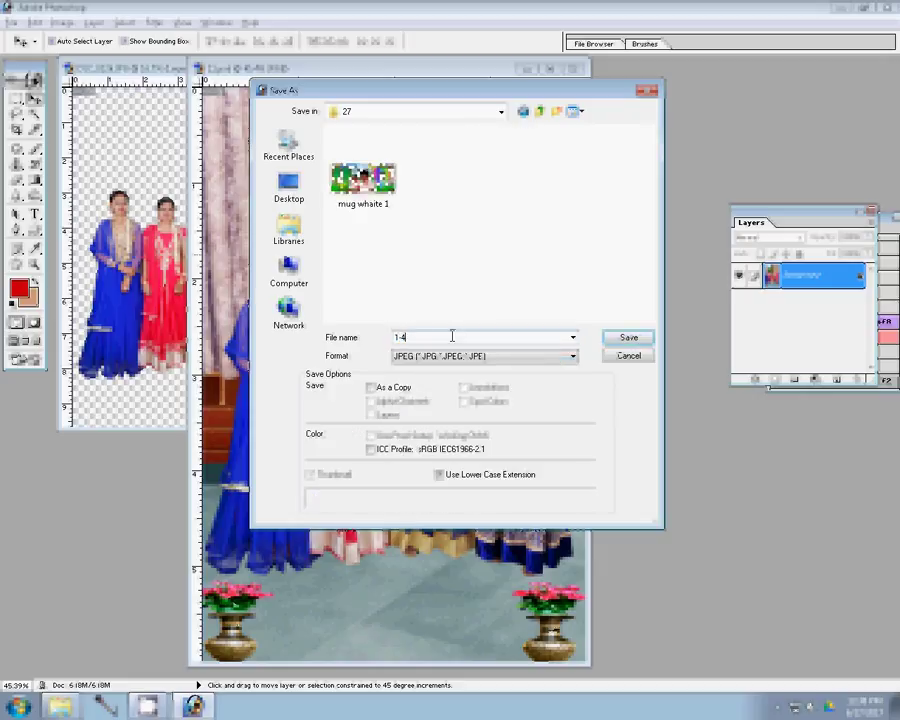
{"action": "type", "text": "x6=2"}
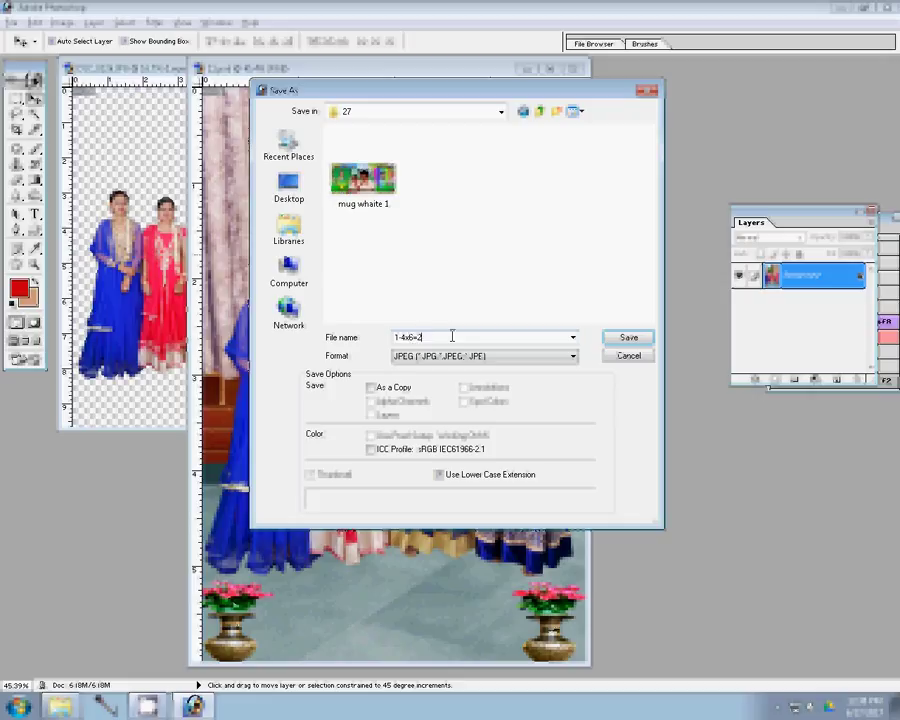
{"action": "key", "text": "Return"}
{"action": "key", "text": "Return"}
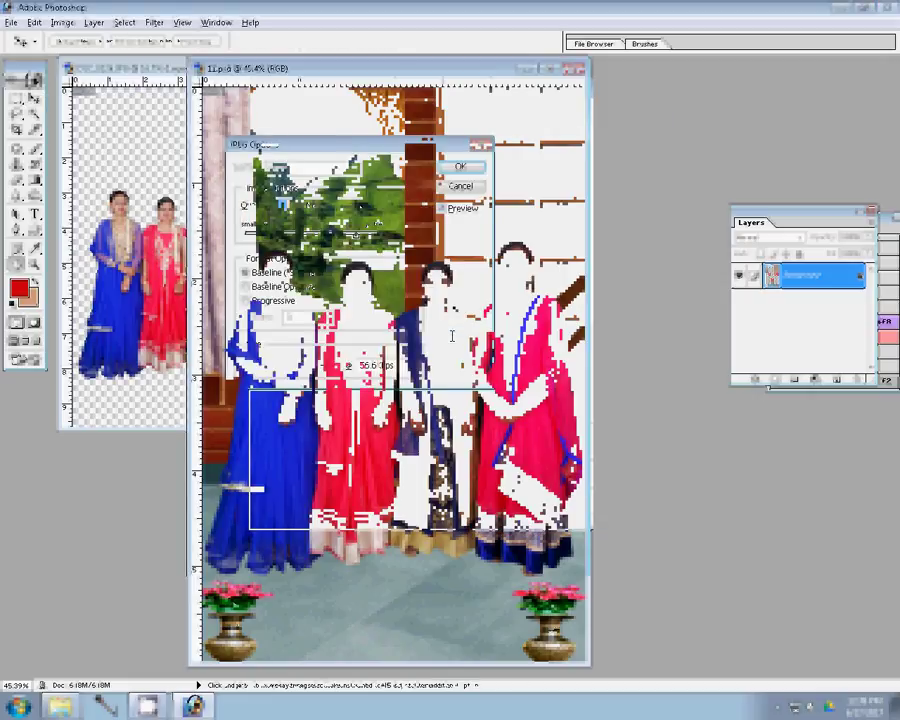